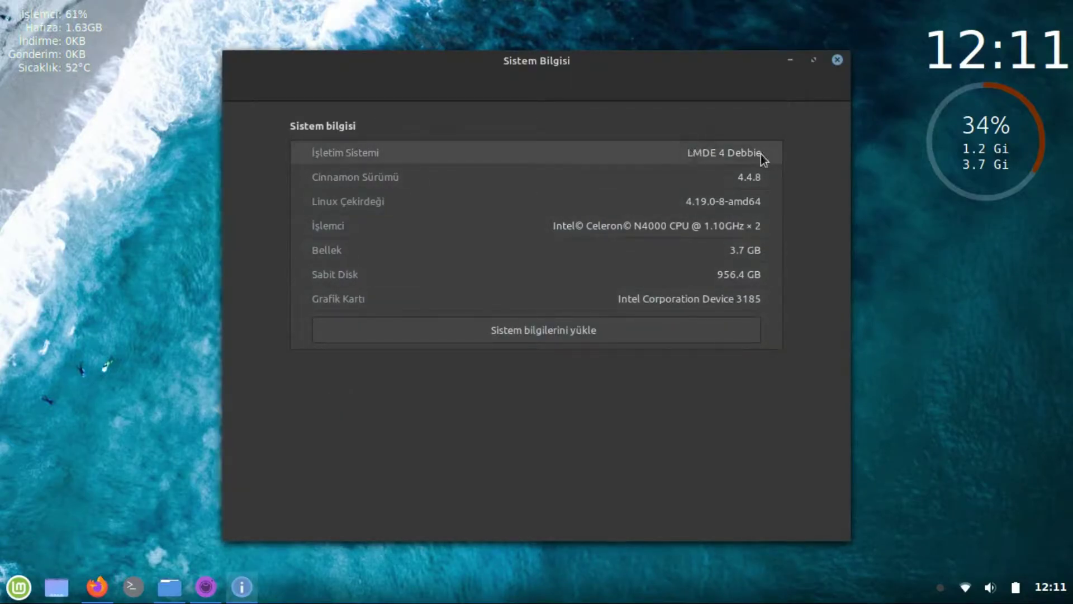
pyautogui.click(838, 60)
pyautogui.moveTo(483, 203); pyautogui.dragTo(750, 381)
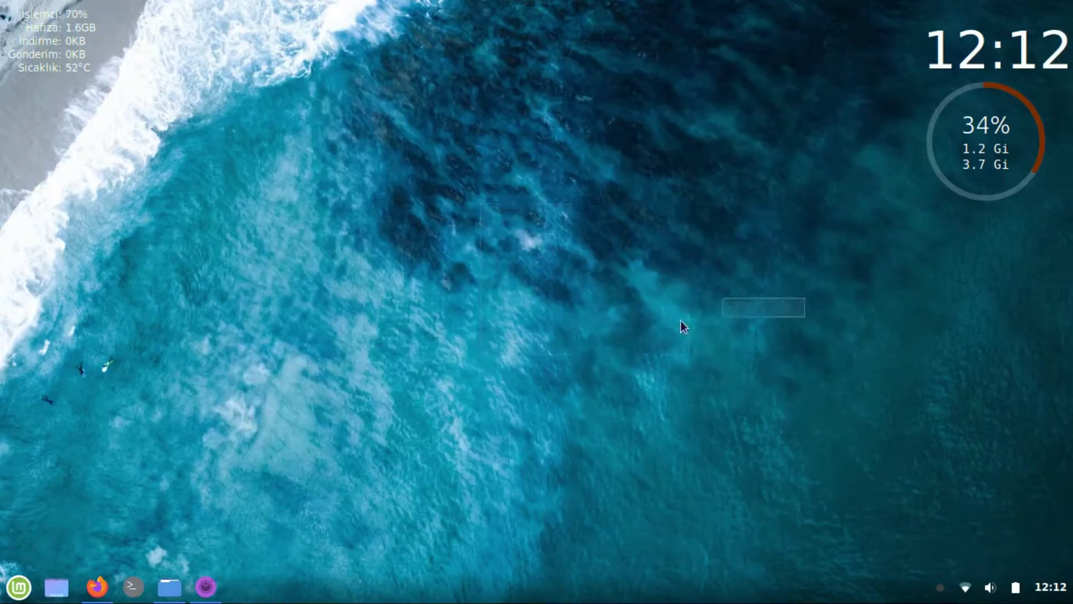
pyautogui.click(96, 586)
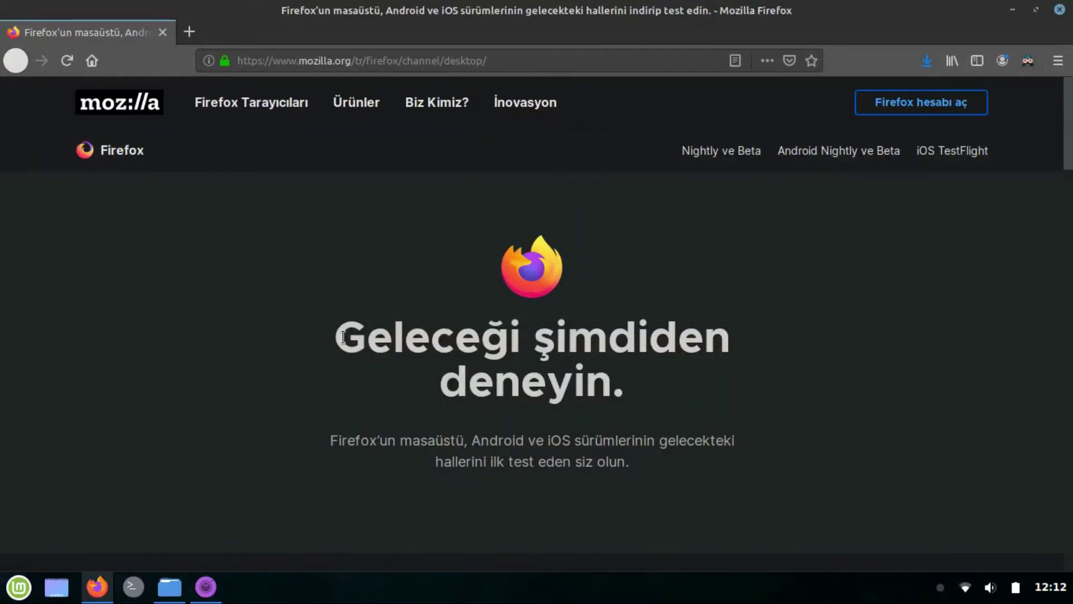
pyautogui.moveTo(334, 338); pyautogui.dragTo(695, 440)
pyautogui.click(646, 401)
pyautogui.scroll(-5, 733, 411)
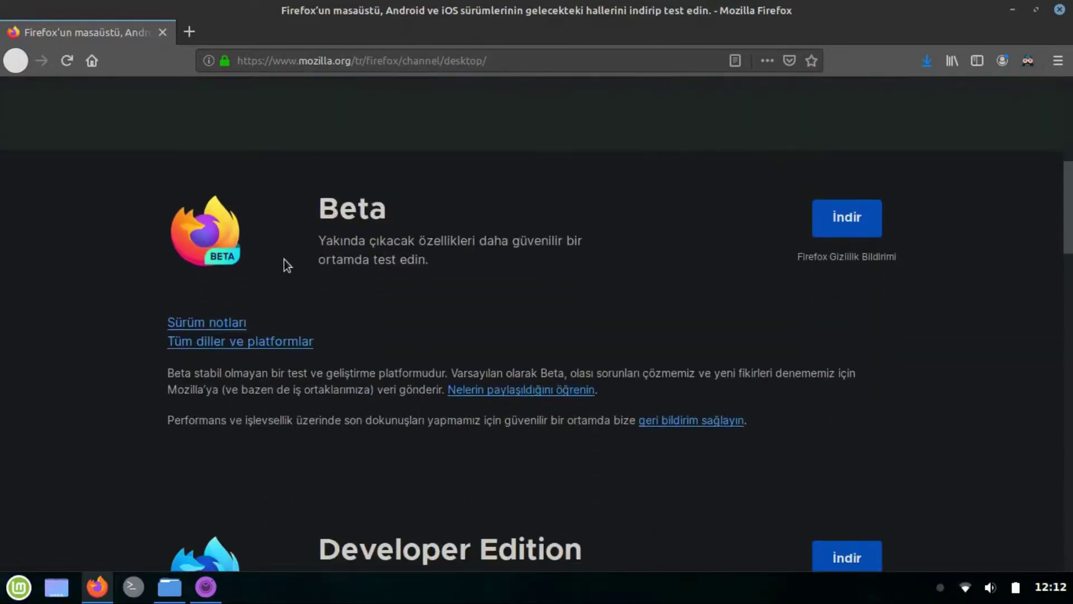
pyautogui.scroll(-5, 454, 243)
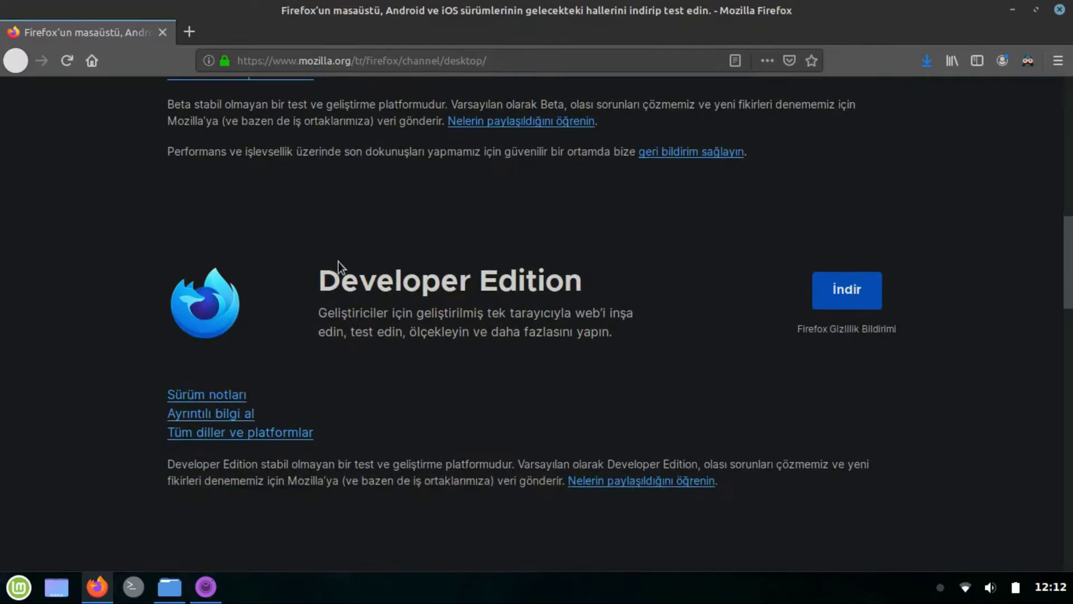
pyautogui.scroll(-6, 665, 311)
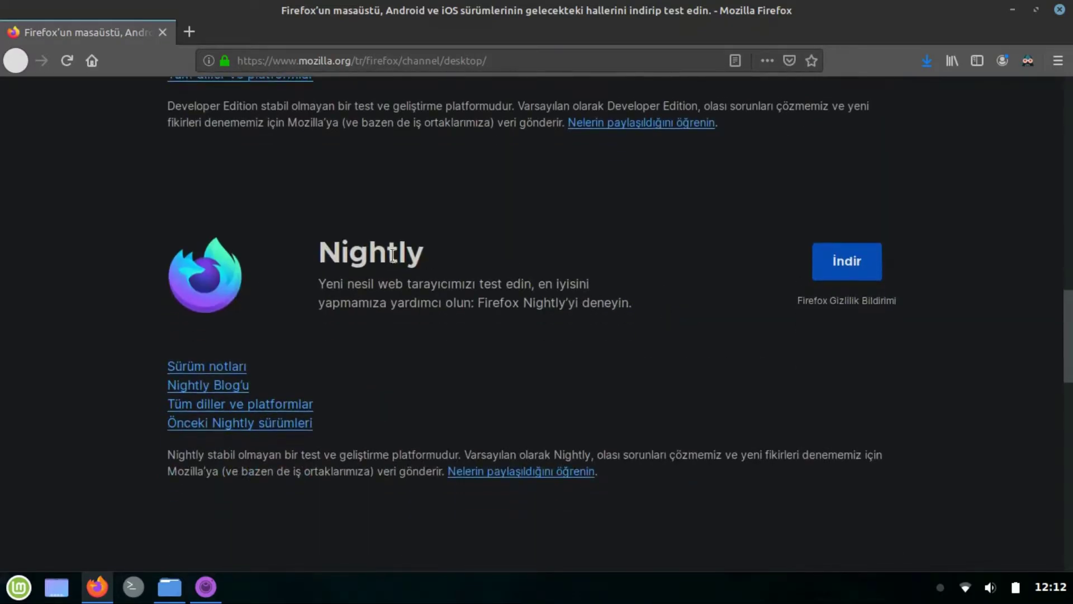
pyautogui.moveTo(308, 258); pyautogui.dragTo(617, 351)
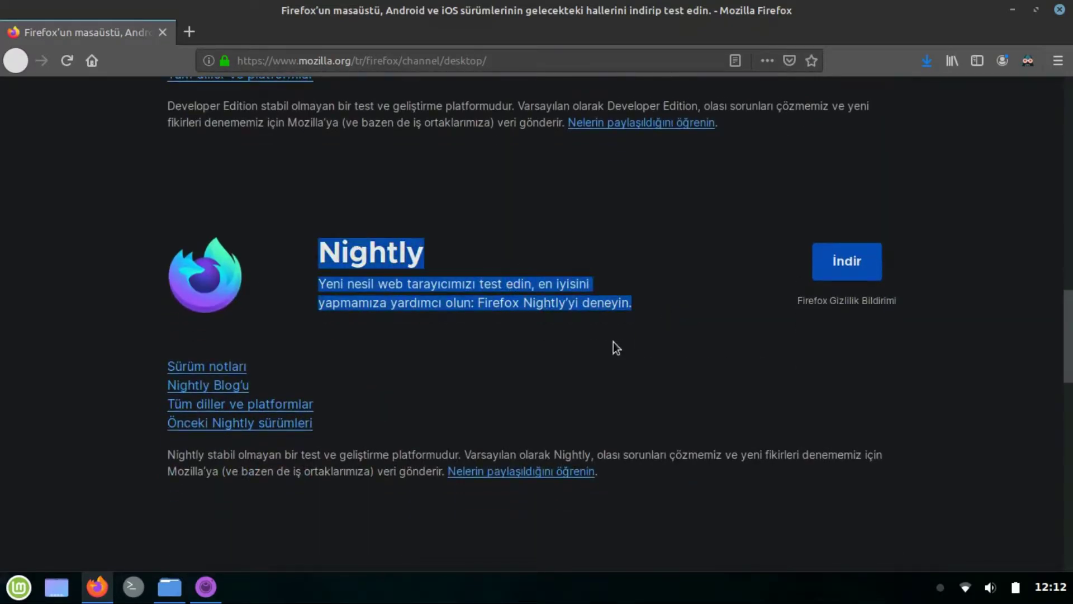
pyautogui.click(613, 343)
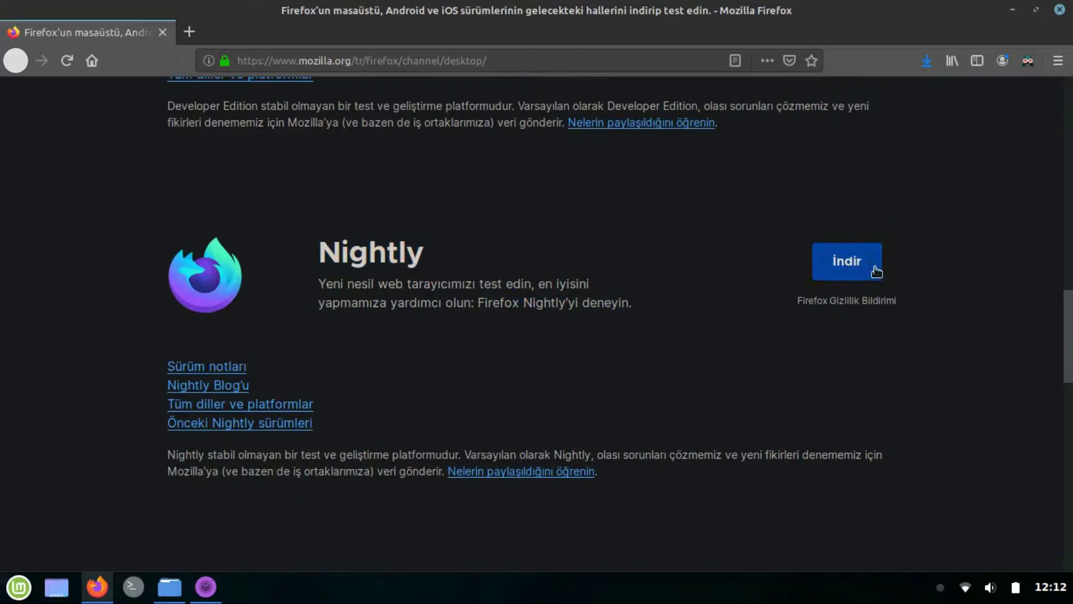
# Switch to the home folder in the file manager and close the running Firefox browser
pyautogui.click(1012, 10)
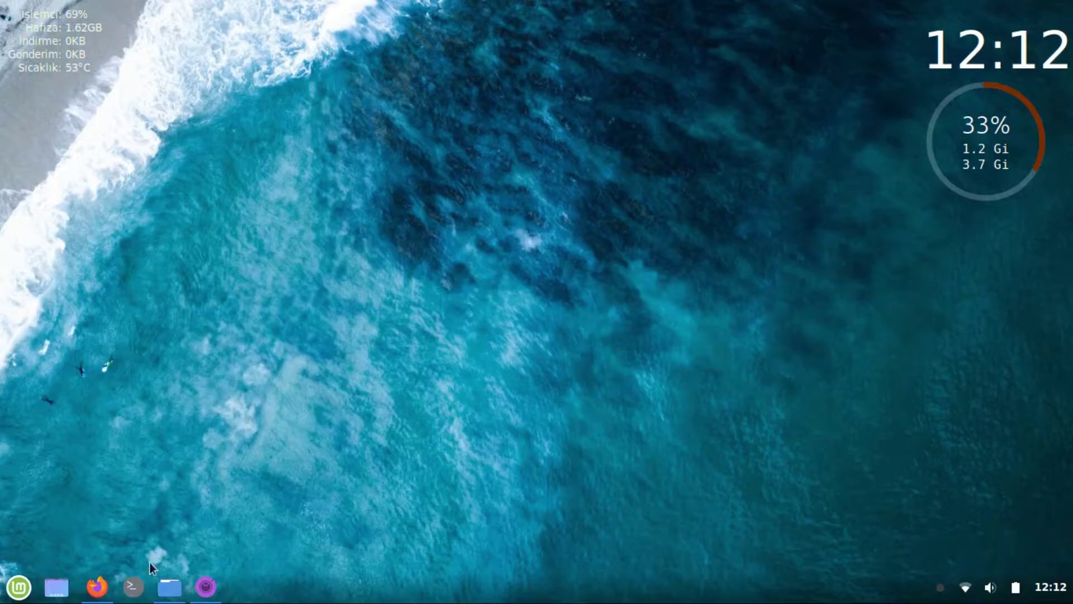
pyautogui.click(169, 587)
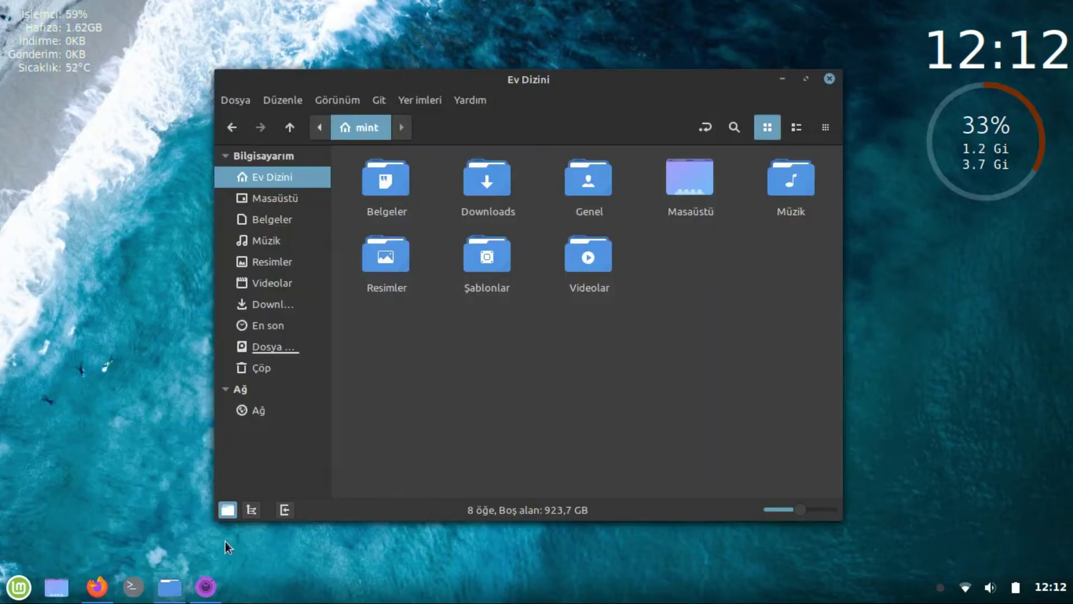
pyautogui.rightClick(99, 591)
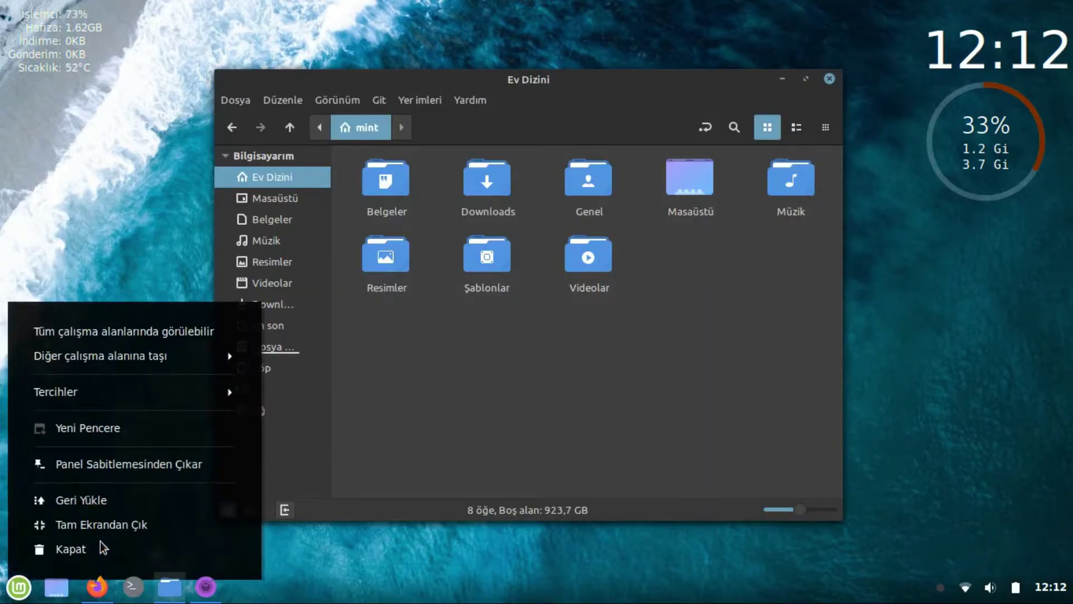
pyautogui.click(70, 549)
# Extract firefox-91.0a1.tr.linux-x86_64.tar.bz2 in place inside the Downloads folder
pyautogui.doubleClick(487, 190)
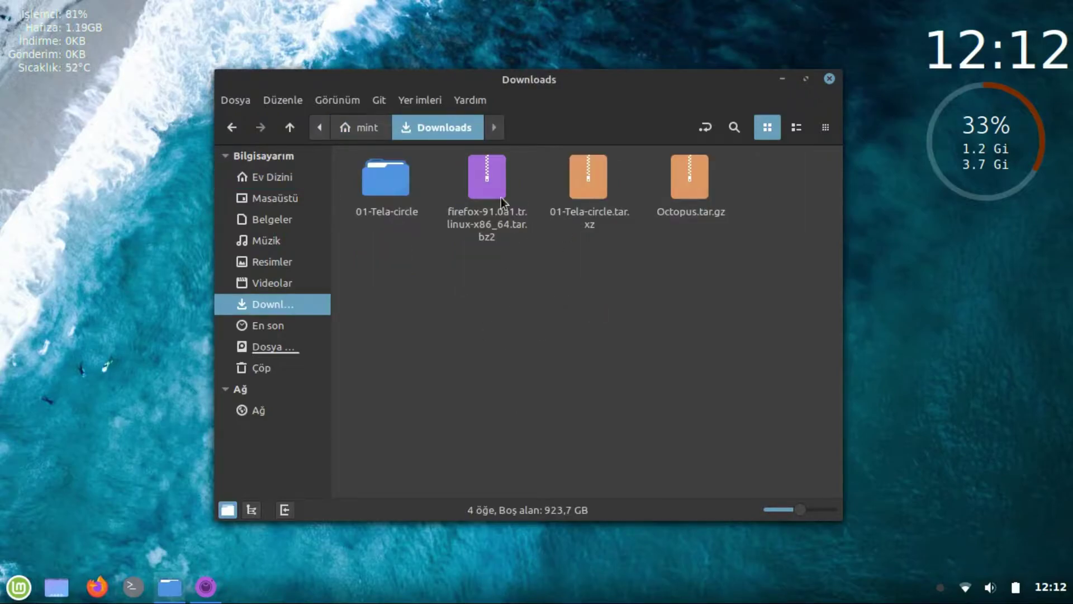
pyautogui.rightClick(495, 192)
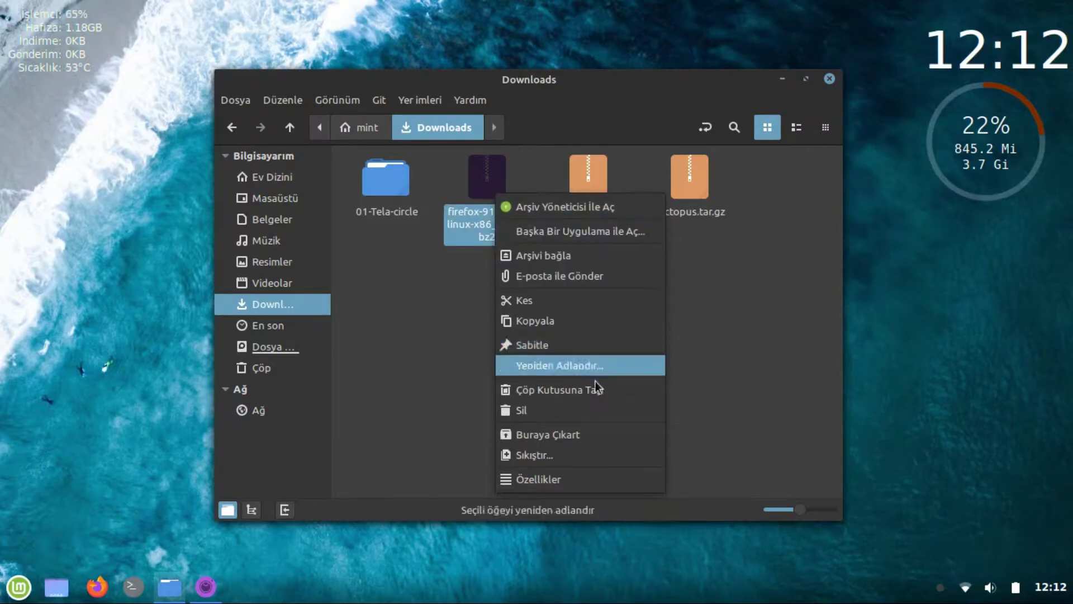
pyautogui.click(578, 439)
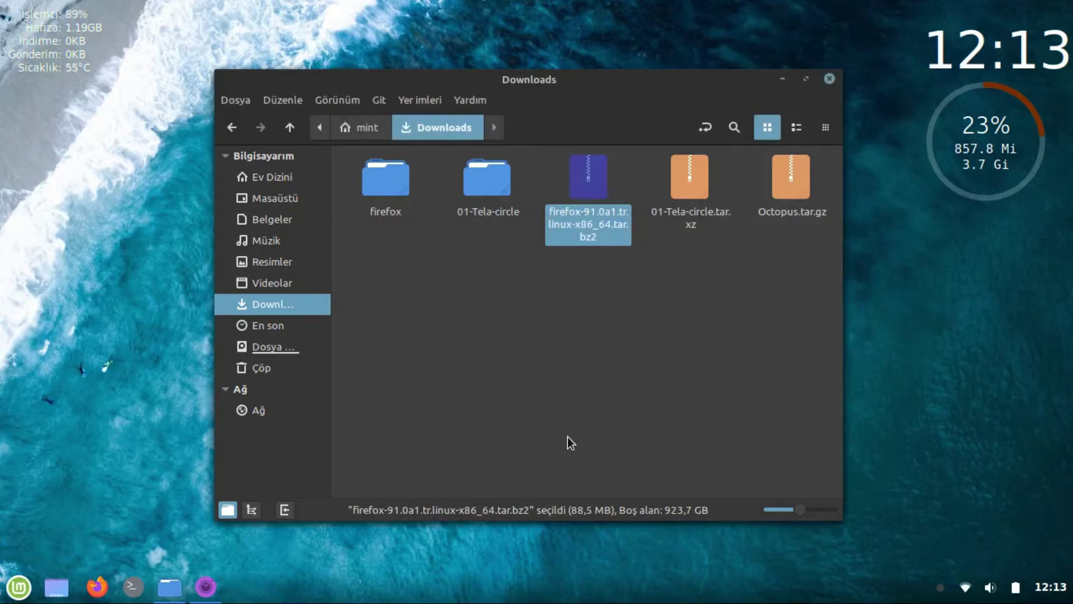
pyautogui.click(521, 316)
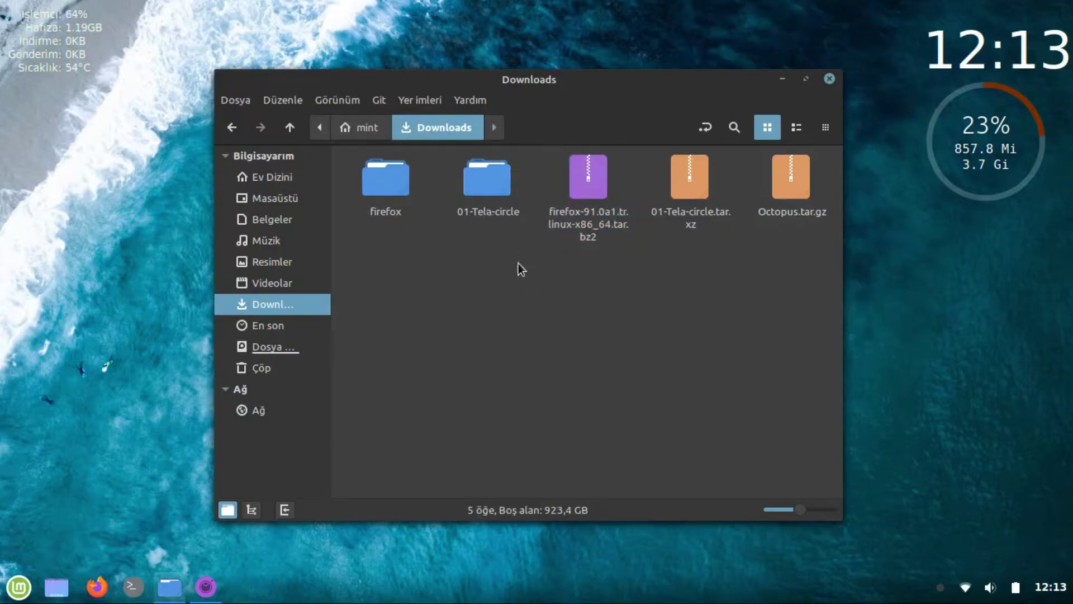
# Launch the firefox executable from the extracted firefox folder
pyautogui.doubleClick(389, 191)
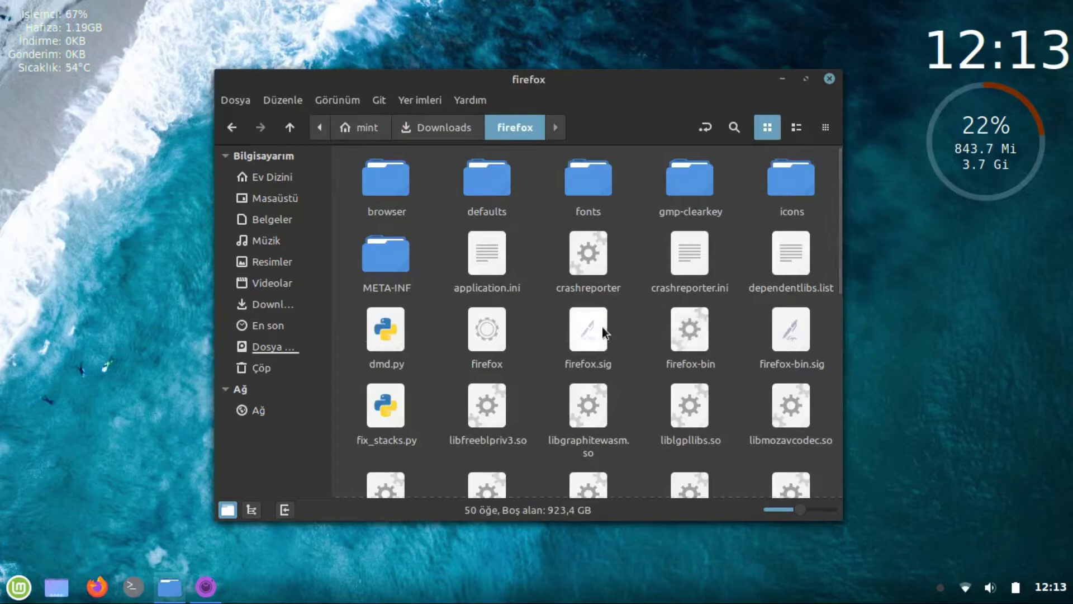
pyautogui.click(484, 336)
pyautogui.rightClick(485, 333)
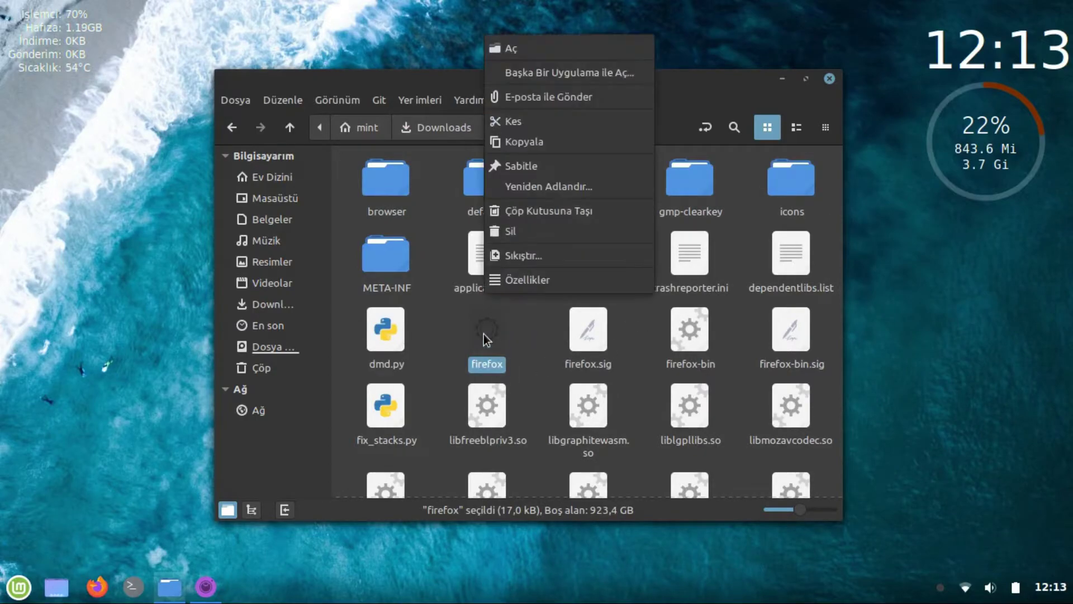
pyautogui.press('Escape')
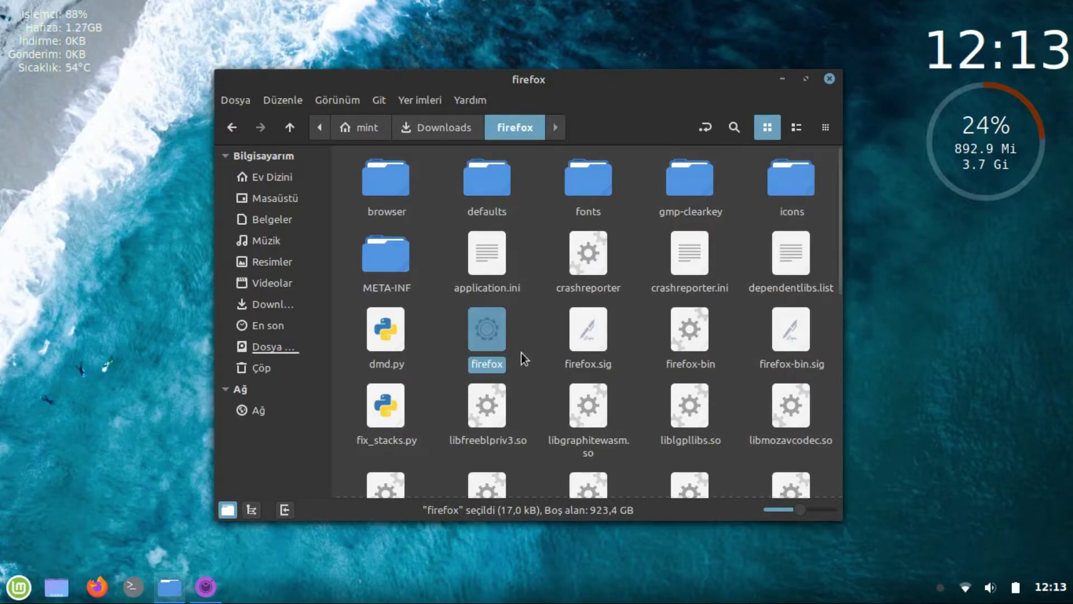
pyautogui.press('Return')
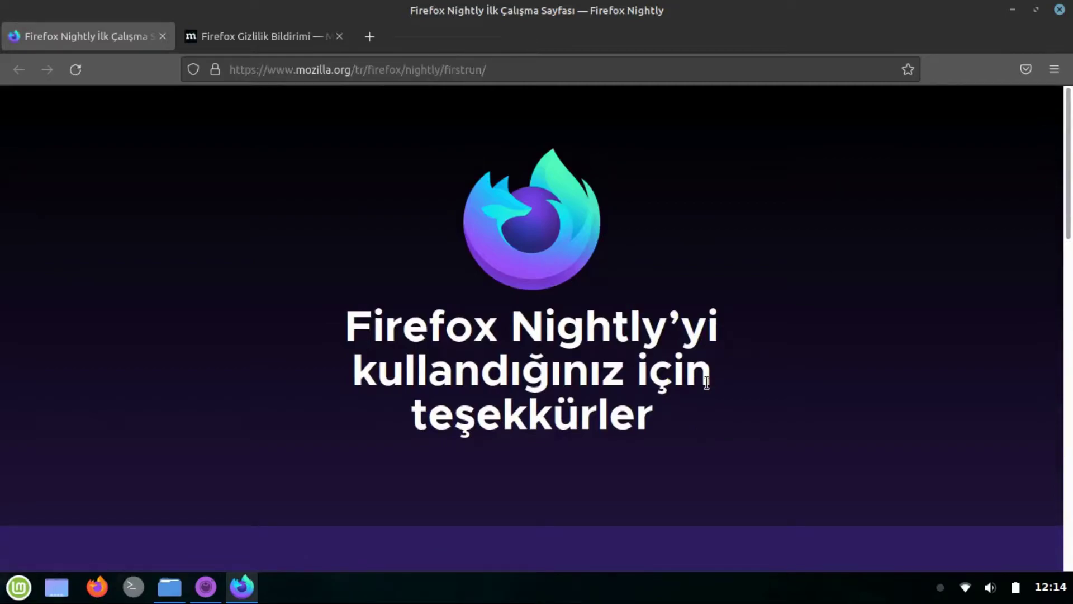
# Close the privacy notice and first-run page tabs to exit Firefox Nightly
pyautogui.moveTo(342, 321); pyautogui.dragTo(668, 331)
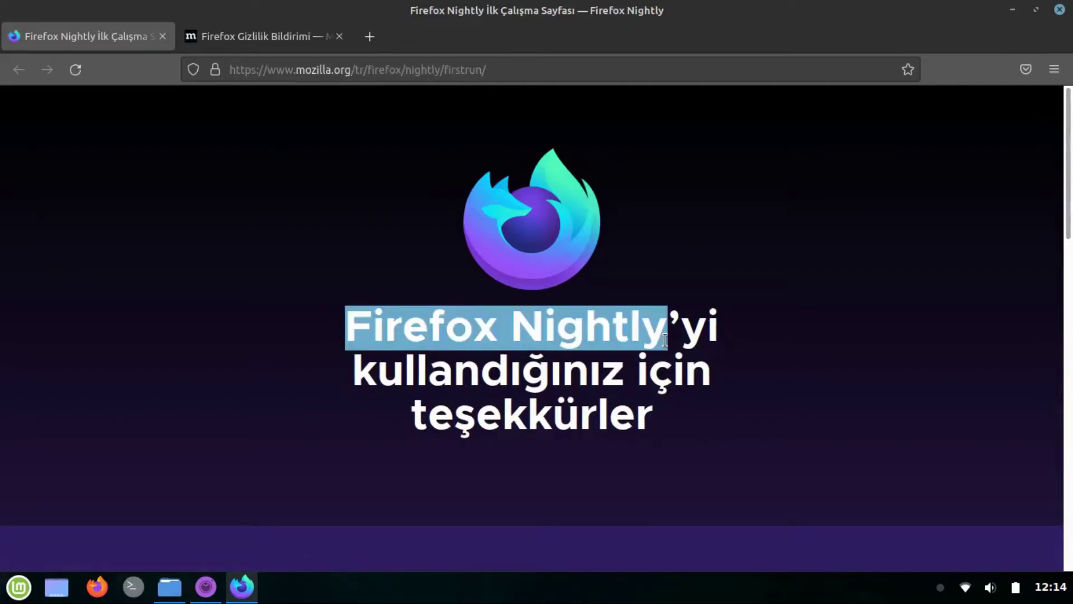
pyautogui.click(625, 265)
pyautogui.click(340, 37)
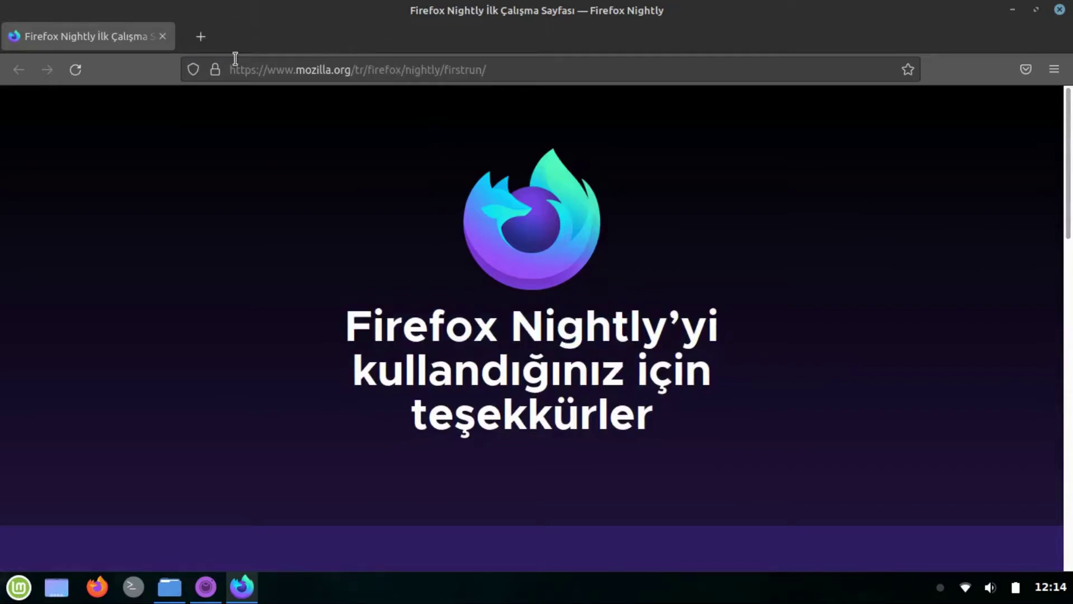
pyautogui.click(162, 36)
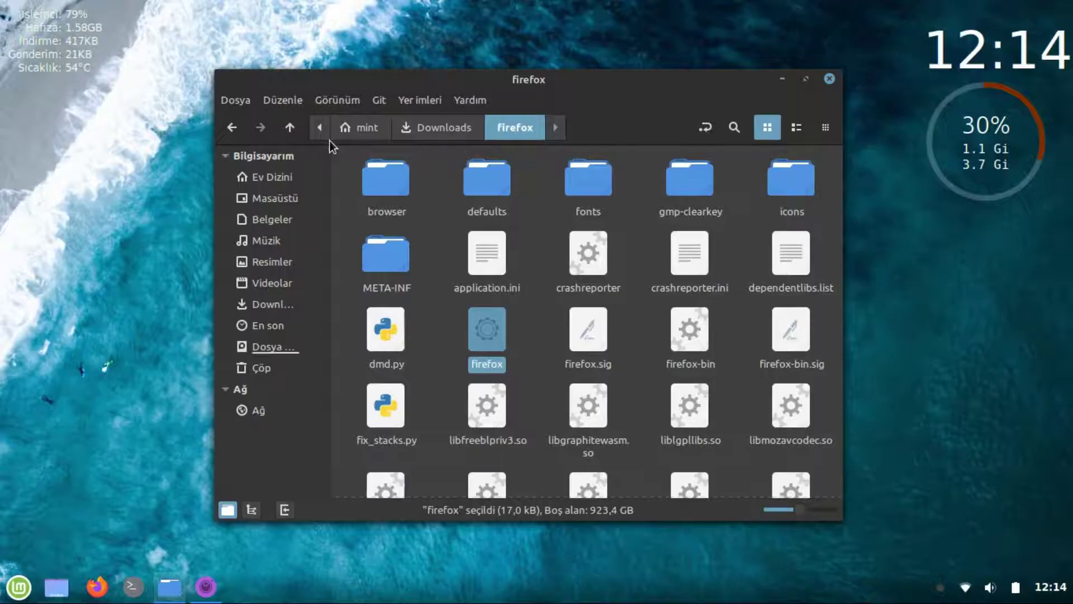
# Reopen the Downloads folder with administrator rights, entering the account password, and close the ordinary file manager window
pyautogui.click(425, 128)
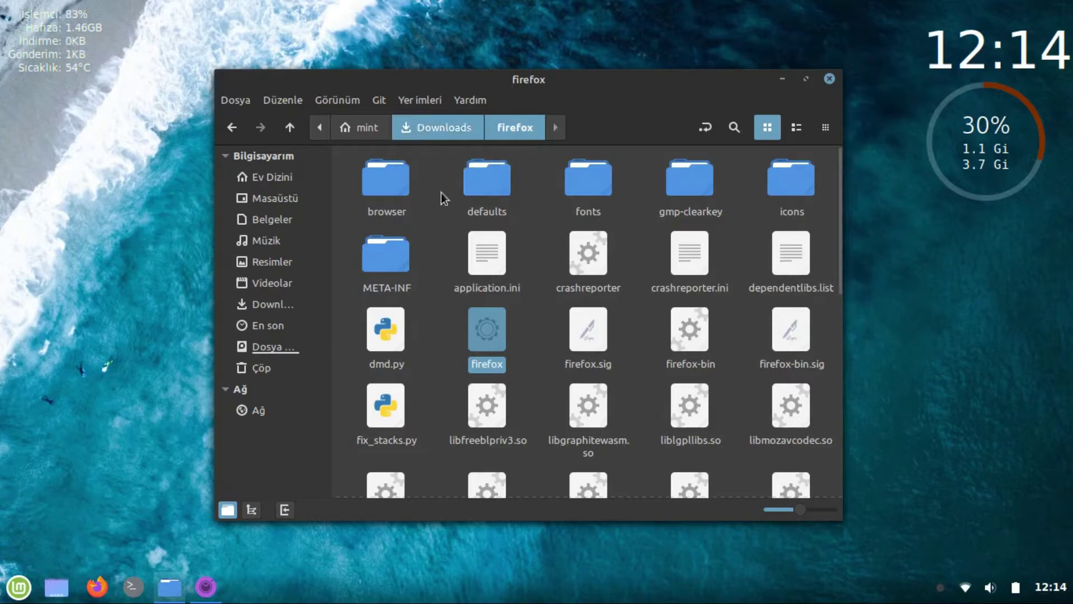
pyautogui.click(423, 230)
pyautogui.rightClick(424, 231)
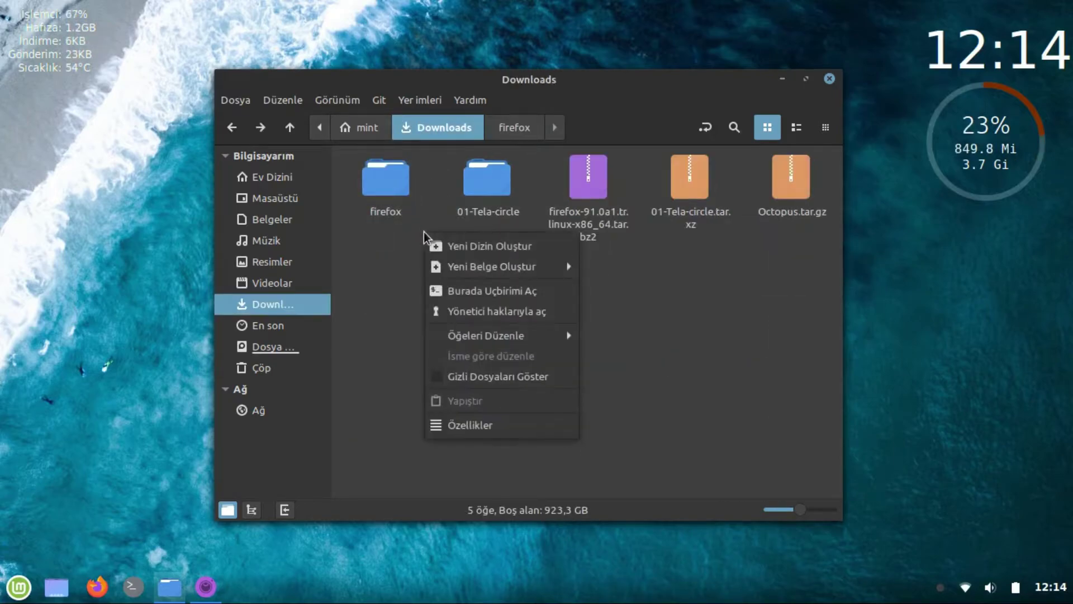
pyautogui.click(497, 312)
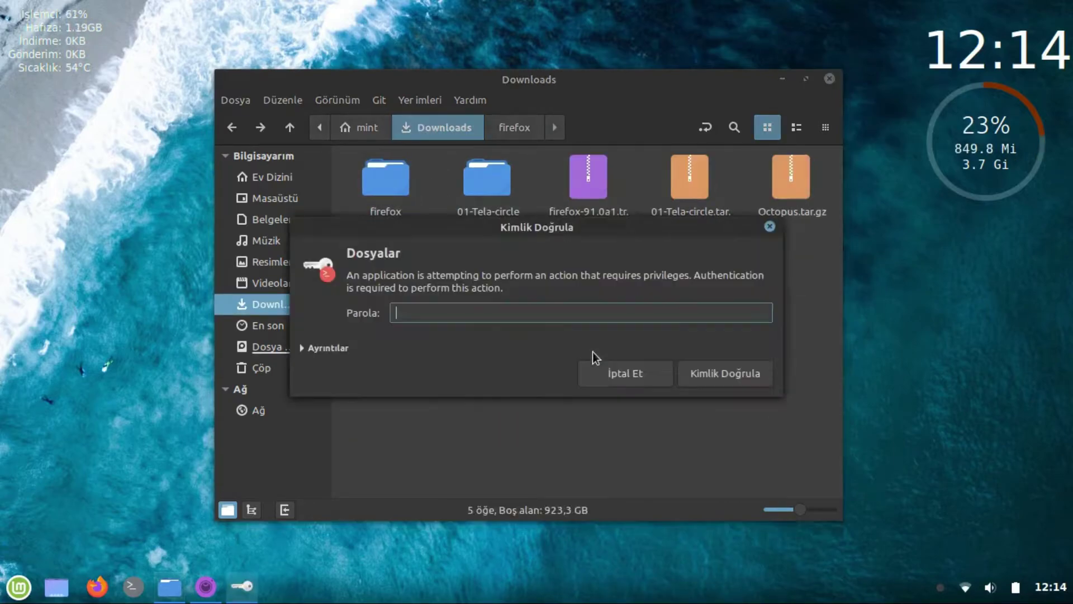
pyautogui.write('****')
pyautogui.press('Return')
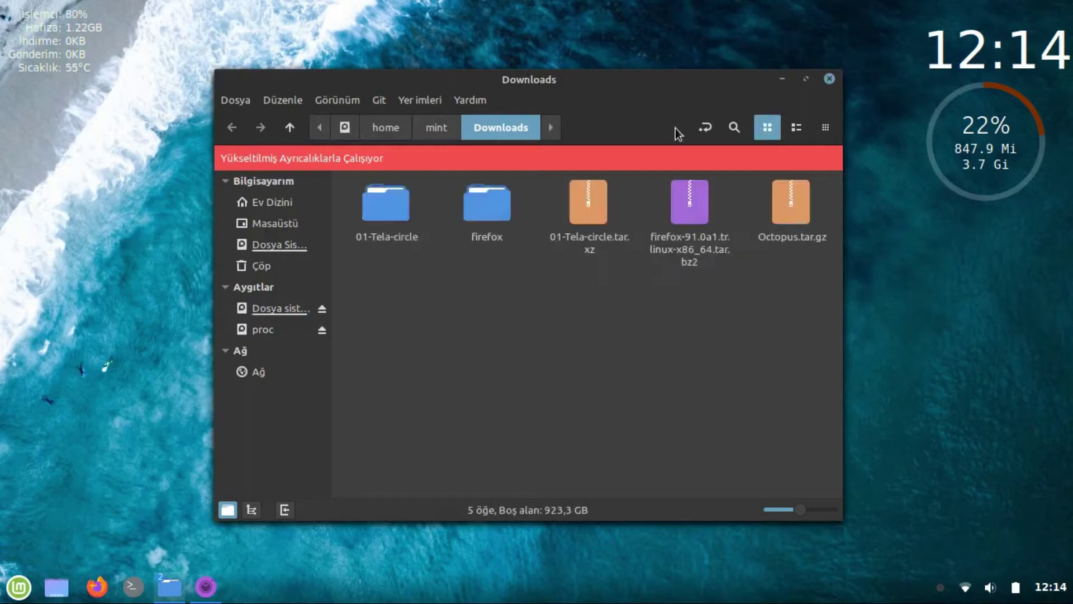
pyautogui.click(829, 78)
# Cut the extracted firefox folder from Downloads in the elevated file manager window
pyautogui.moveTo(694, 182); pyautogui.dragTo(617, 63)
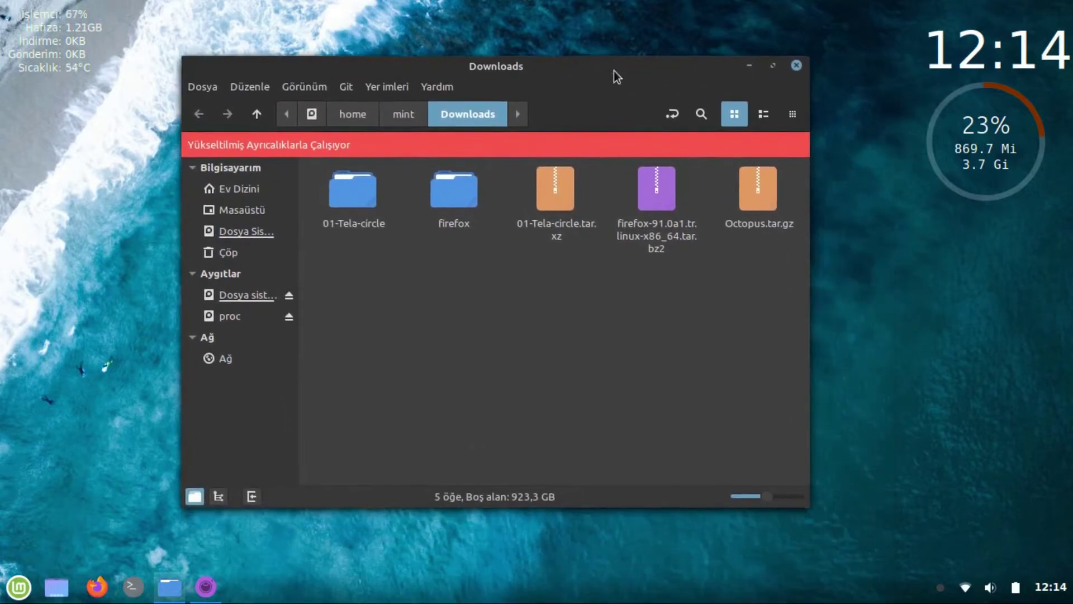
pyautogui.click(454, 208)
pyautogui.rightClick(455, 208)
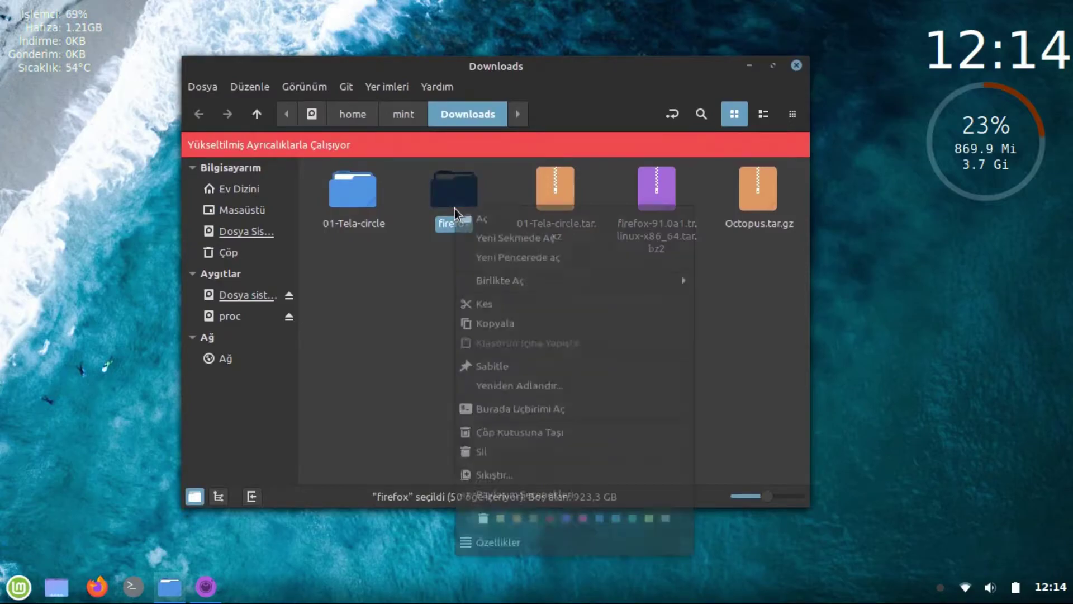
pyautogui.click(532, 307)
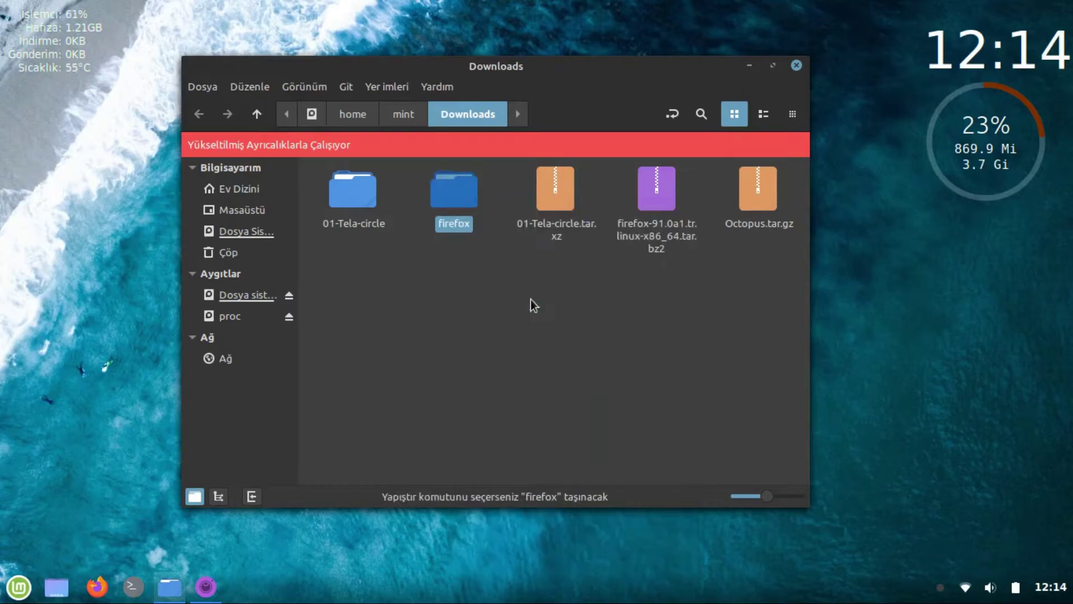
# Paste the firefox folder into /usr/bin, replacing the existing firefox file, and close the file manager
pyautogui.click(312, 114)
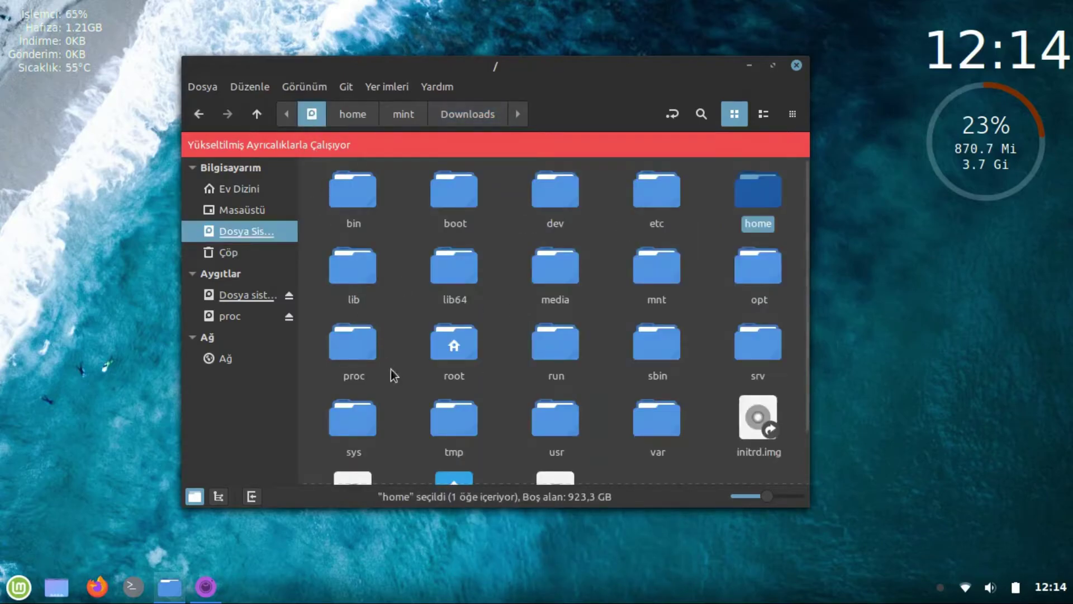
pyautogui.doubleClick(556, 358)
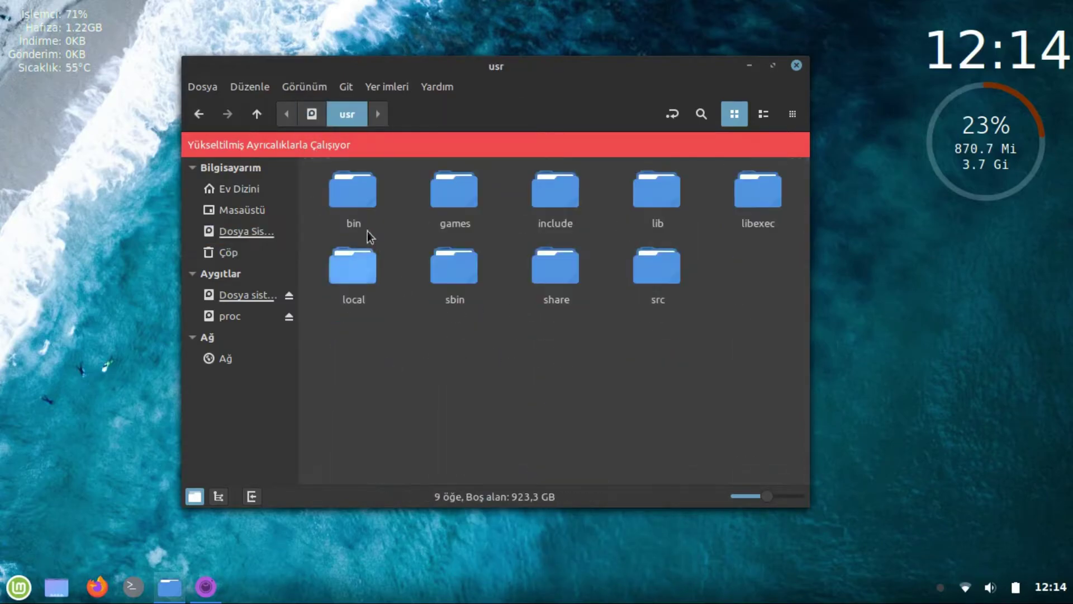
pyautogui.doubleClick(360, 194)
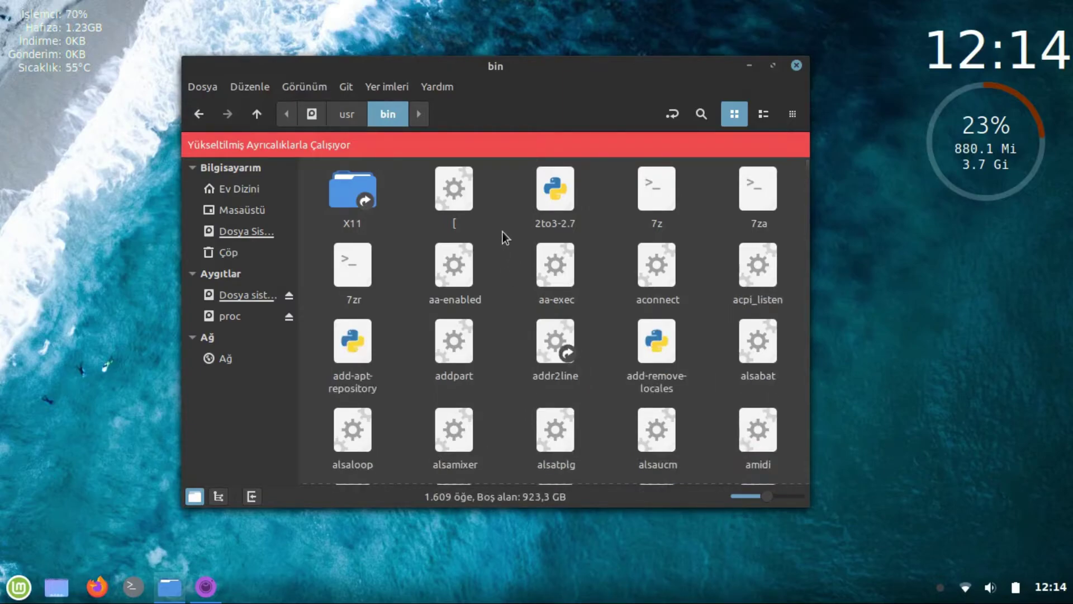
pyautogui.rightClick(503, 233)
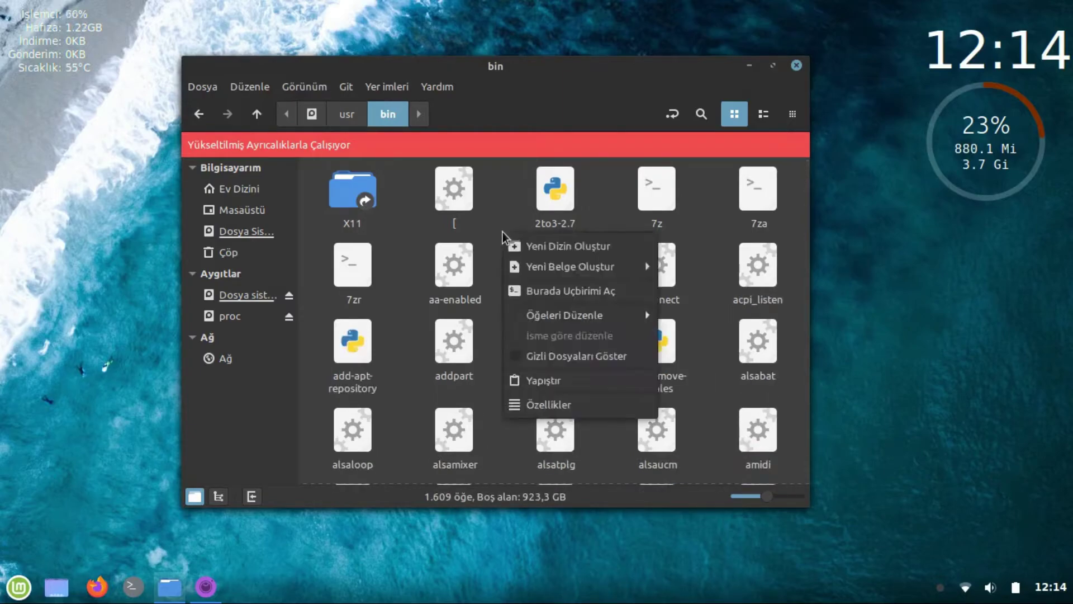
pyautogui.click(557, 381)
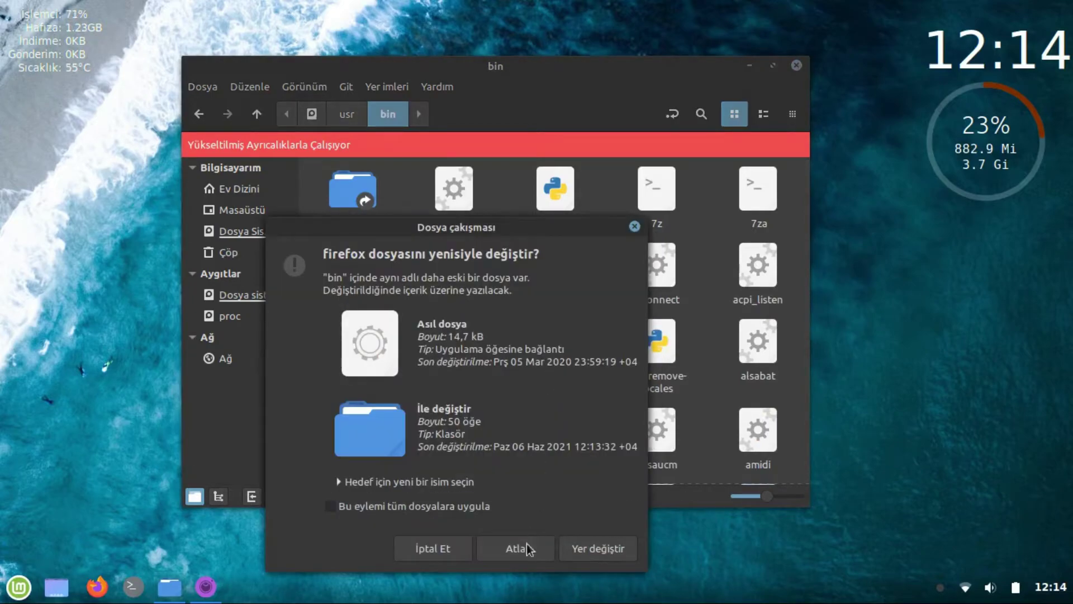
pyautogui.click(586, 551)
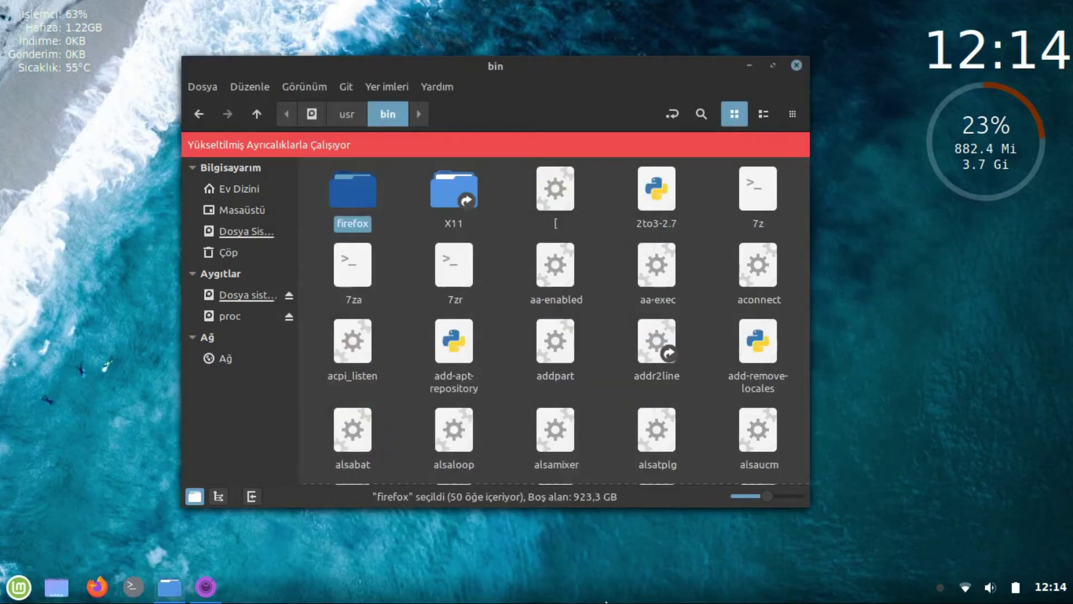
pyautogui.click(796, 65)
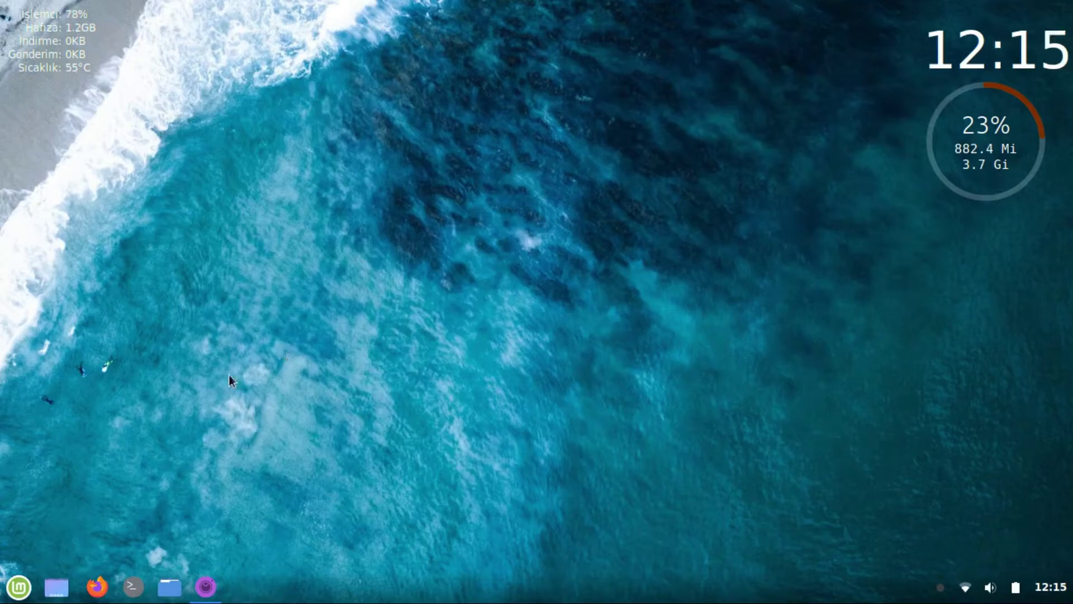
# Open the menu editor from the main menu's configuration and start a new launcher item in the İnternet category
pyautogui.click(13, 596)
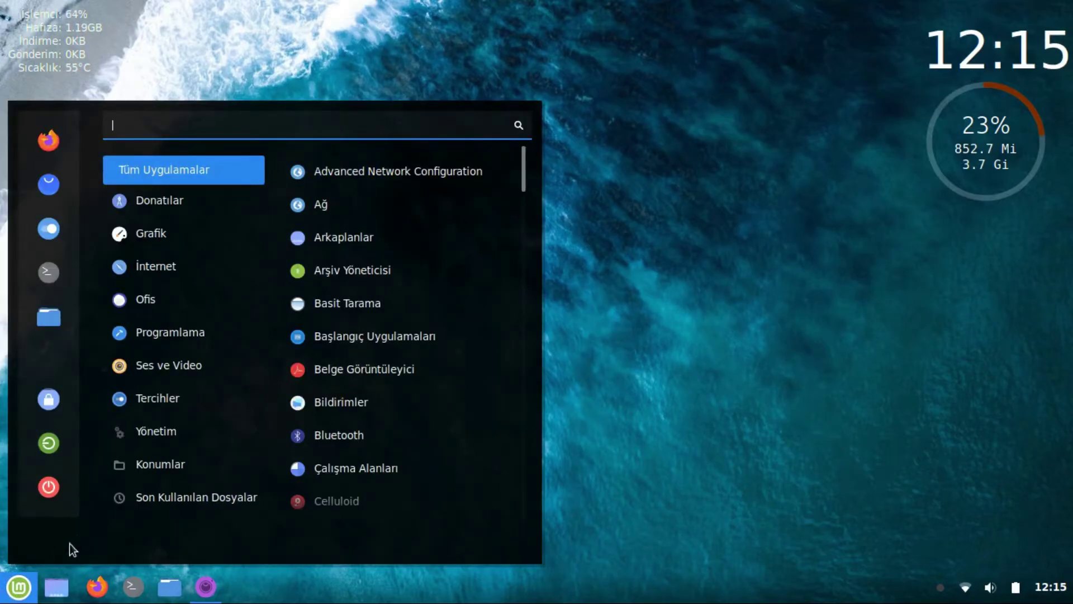
pyautogui.click(11, 593)
pyautogui.rightClick(11, 591)
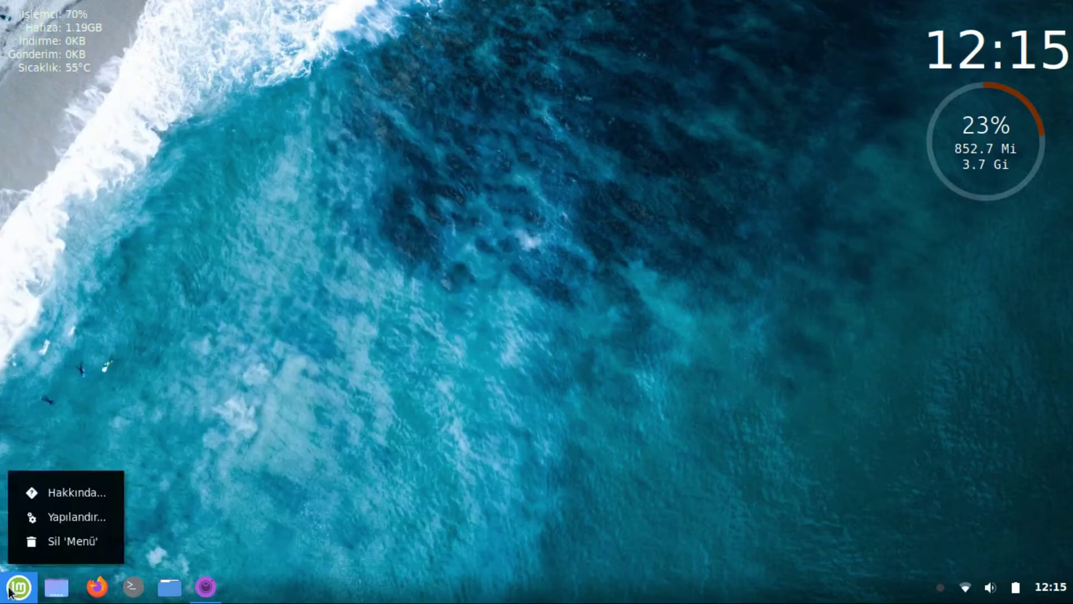
pyautogui.click(66, 517)
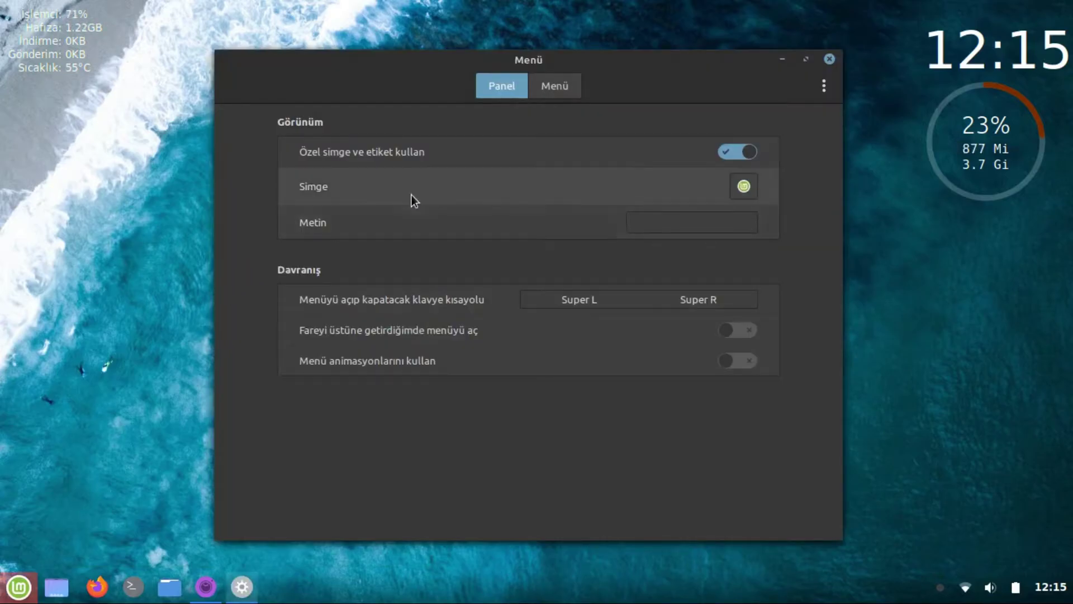
pyautogui.click(553, 85)
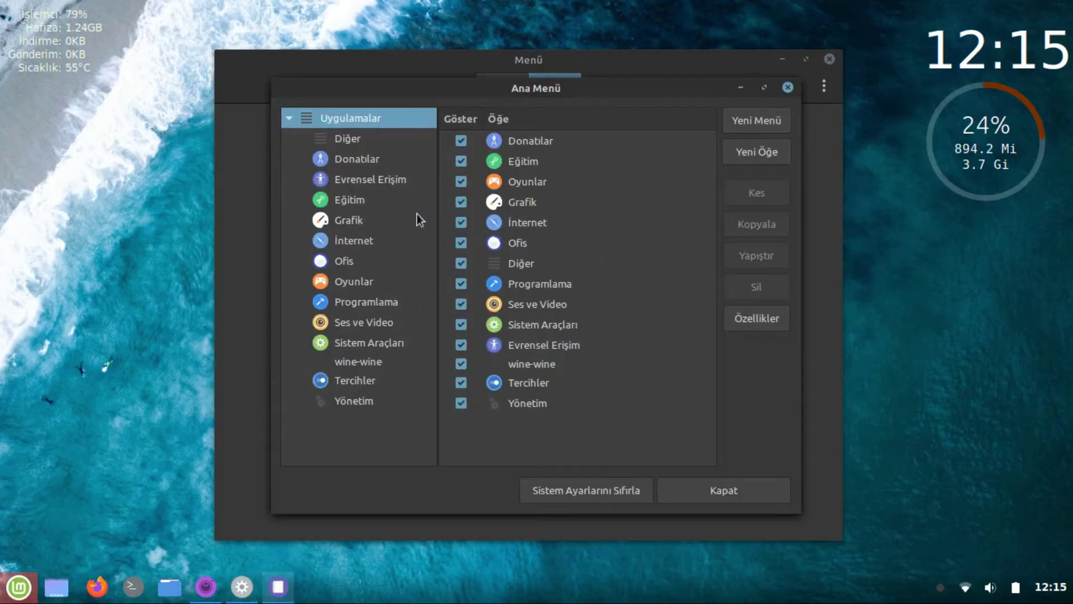
pyautogui.click(374, 242)
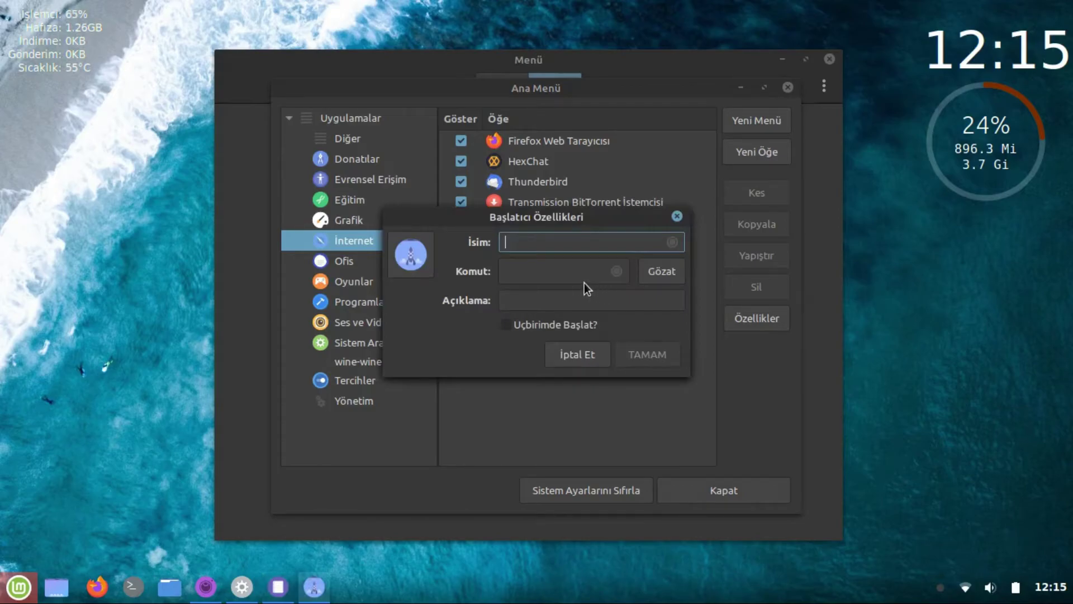
# Name the launcher "Firefox nightly" and choose the firefox executable in /usr/bin/firefox as its command
pyautogui.write('Firefox n')
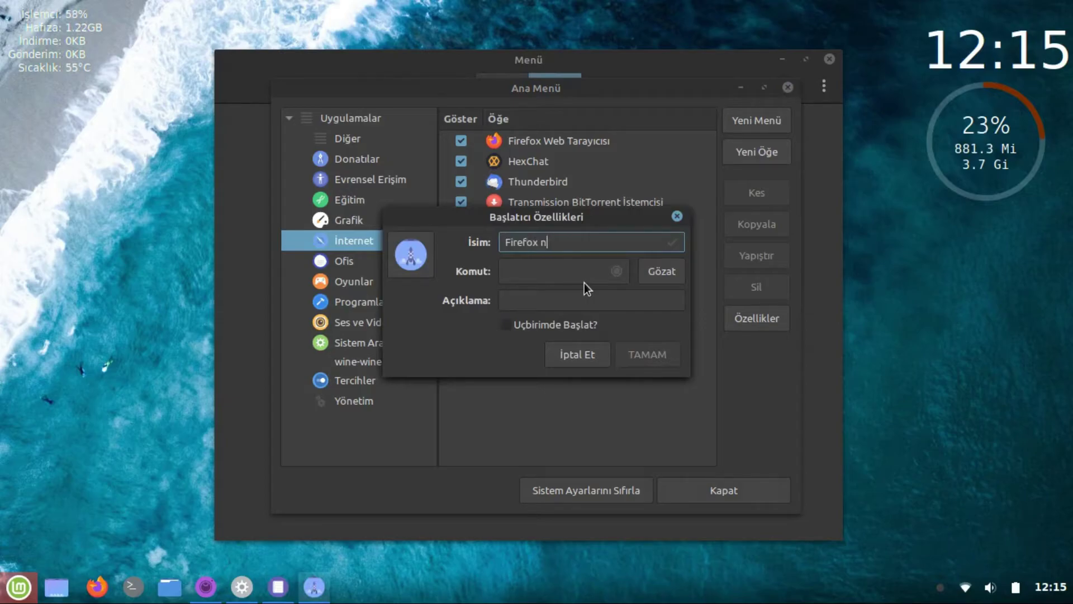
pyautogui.write('ightly')
pyautogui.click(586, 275)
pyautogui.click(653, 271)
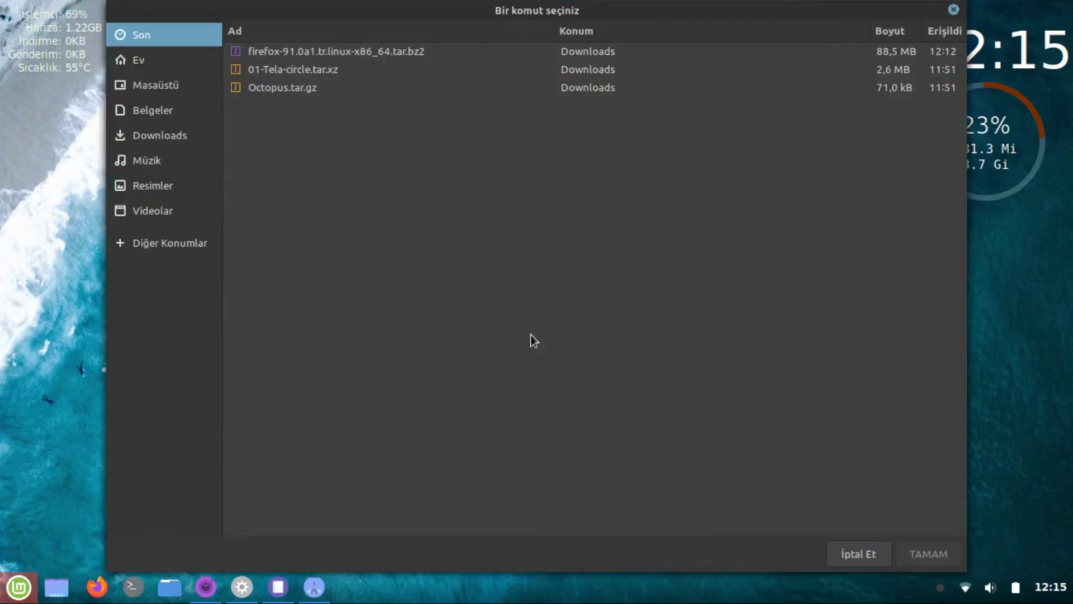
pyautogui.click(183, 241)
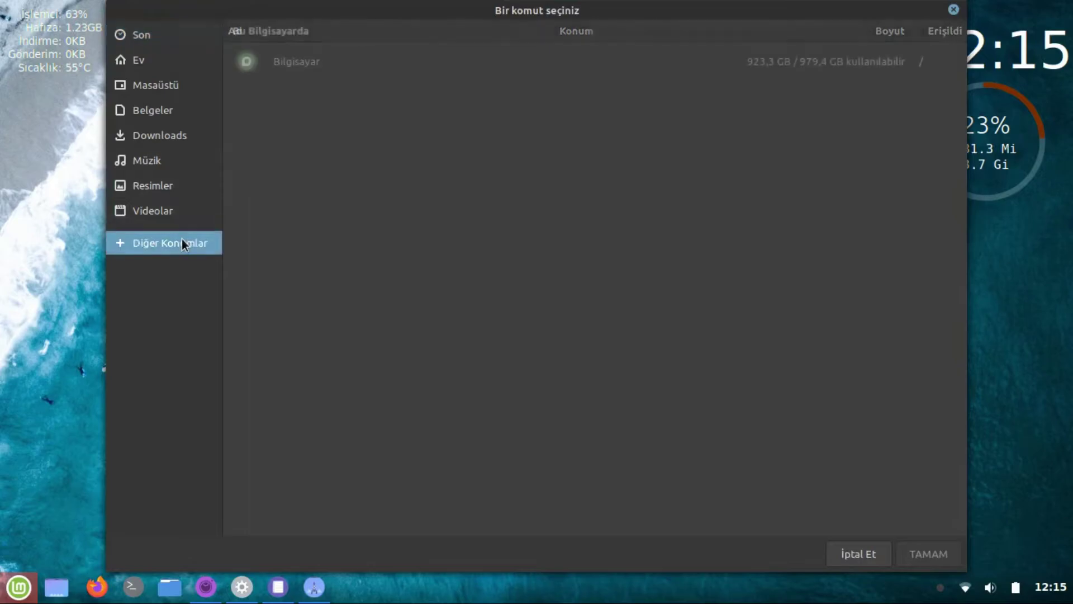
pyautogui.click(311, 65)
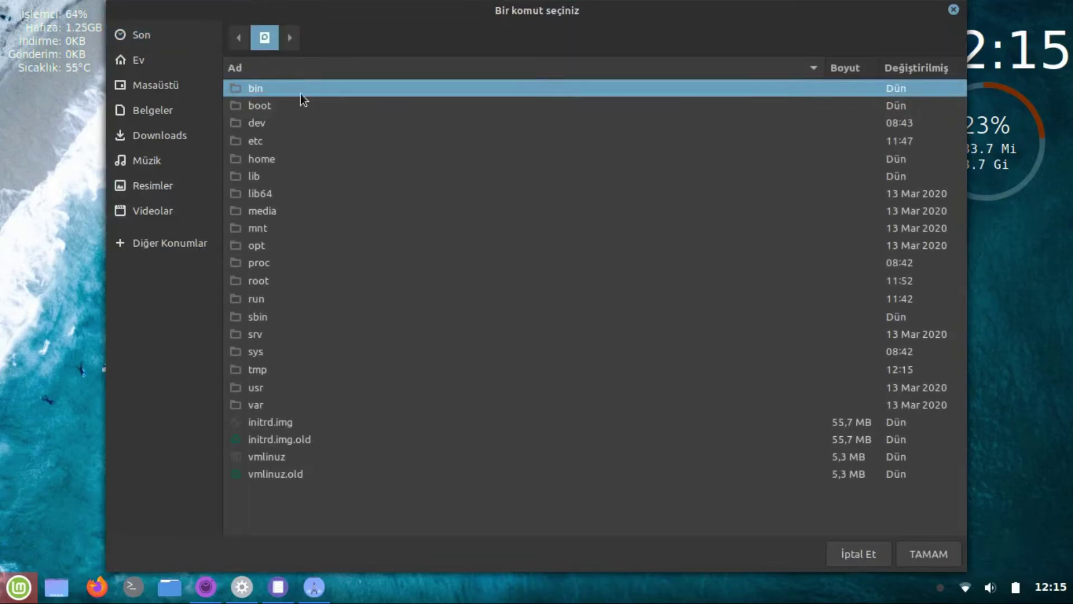
pyautogui.doubleClick(270, 387)
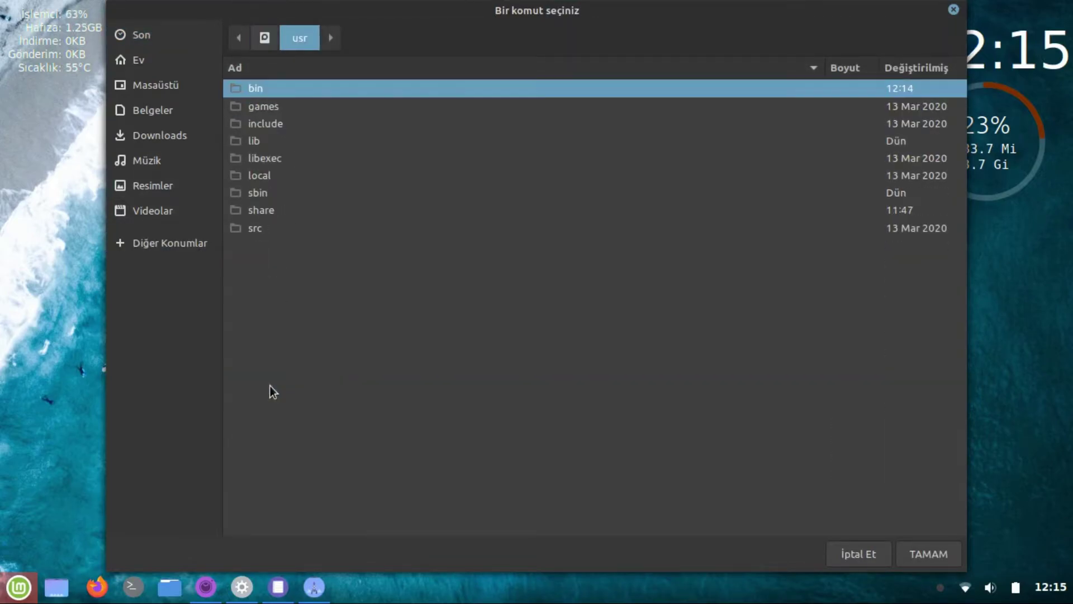
pyautogui.doubleClick(288, 94)
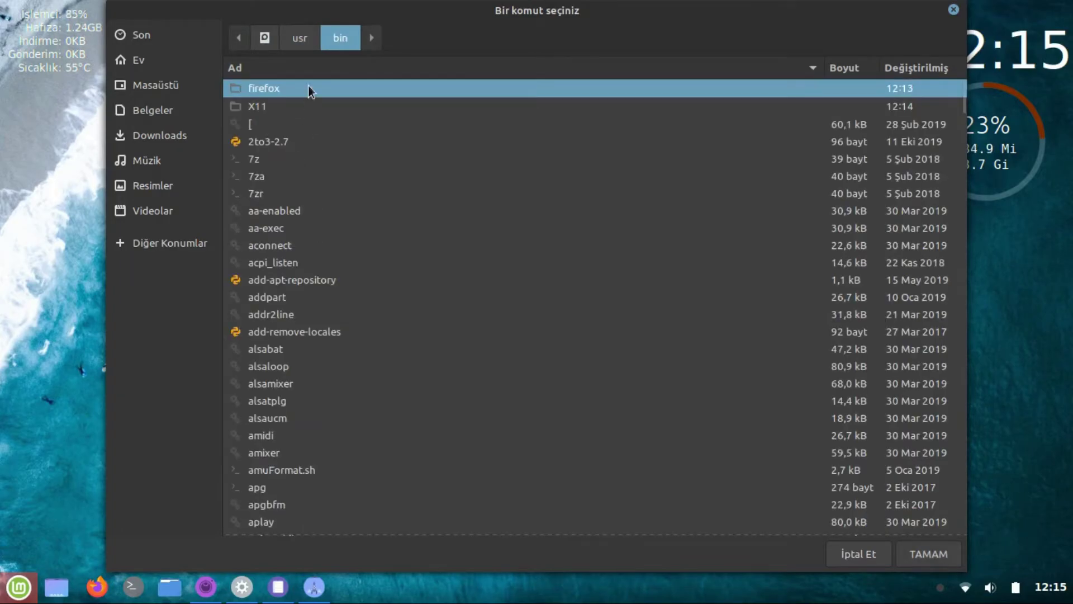
pyautogui.doubleClick(307, 87)
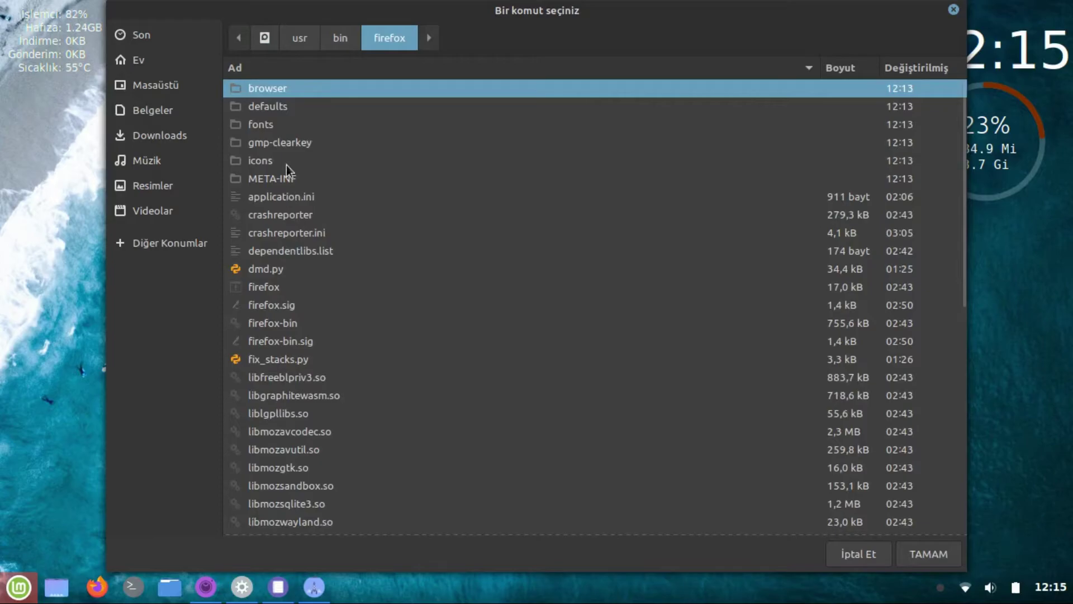
pyautogui.click(287, 288)
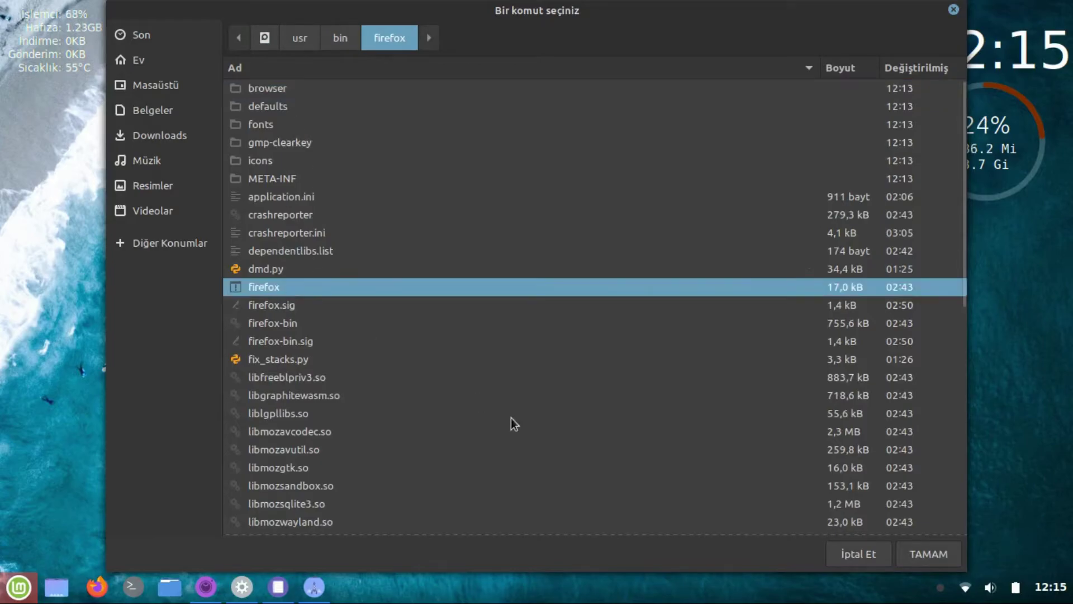
pyautogui.click(928, 555)
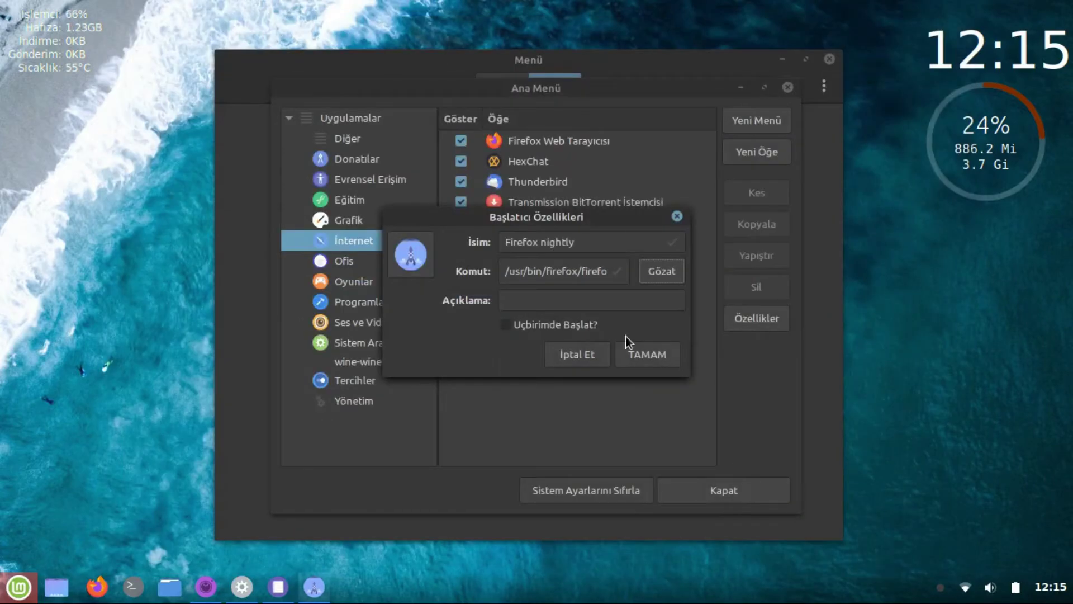
# Set the launcher's icon to default128.png from /usr/bin/firefox/browser/chrome/icons/default
pyautogui.click(419, 257)
pyautogui.scroll(-1, 360, 312)
pyautogui.scroll(1, 360, 330)
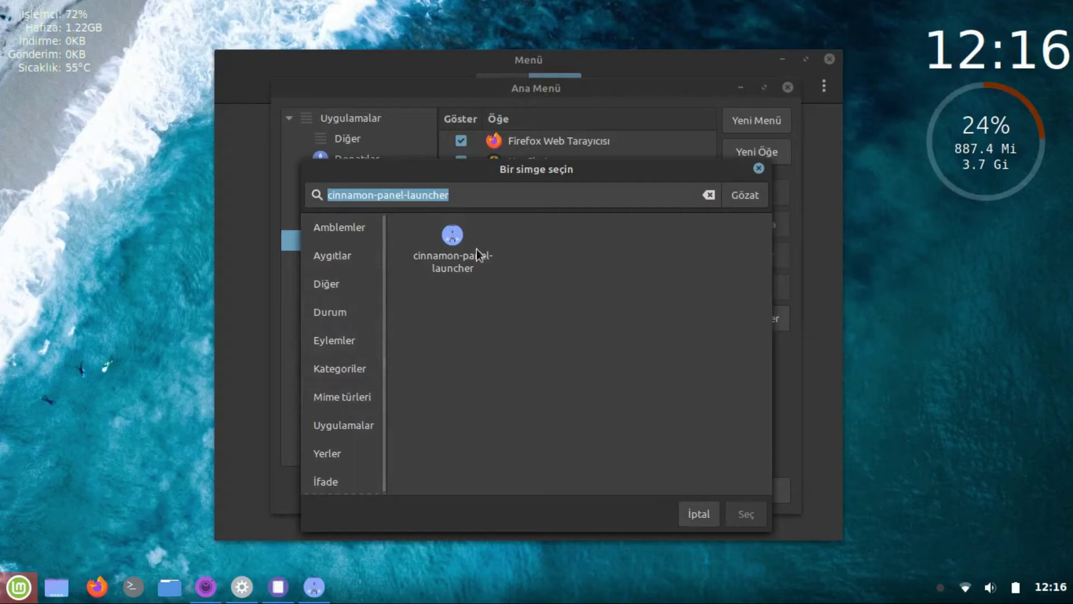
pyautogui.click(759, 194)
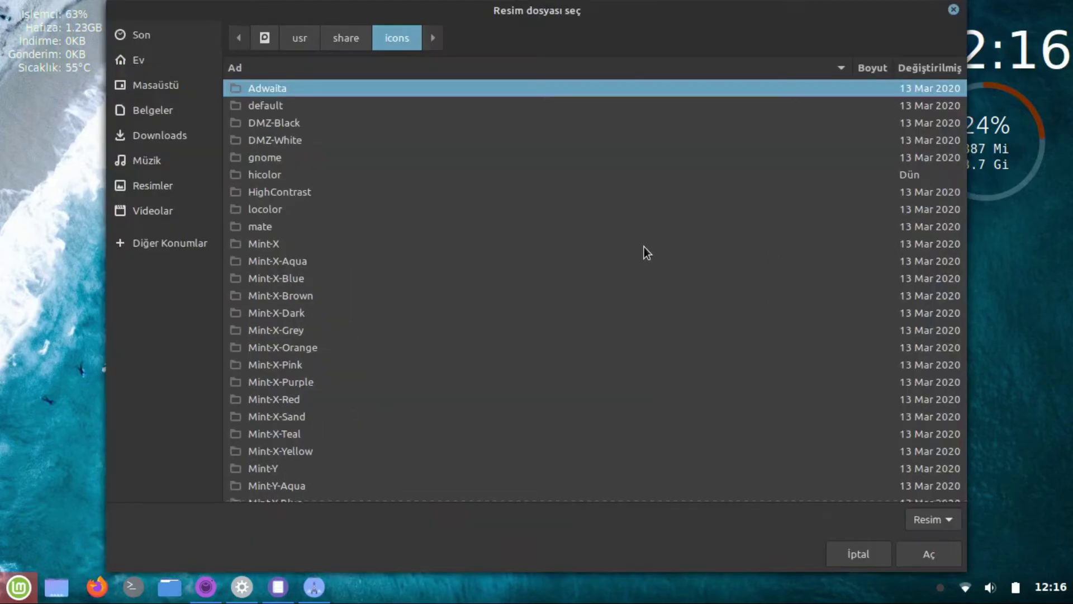
pyautogui.click(156, 244)
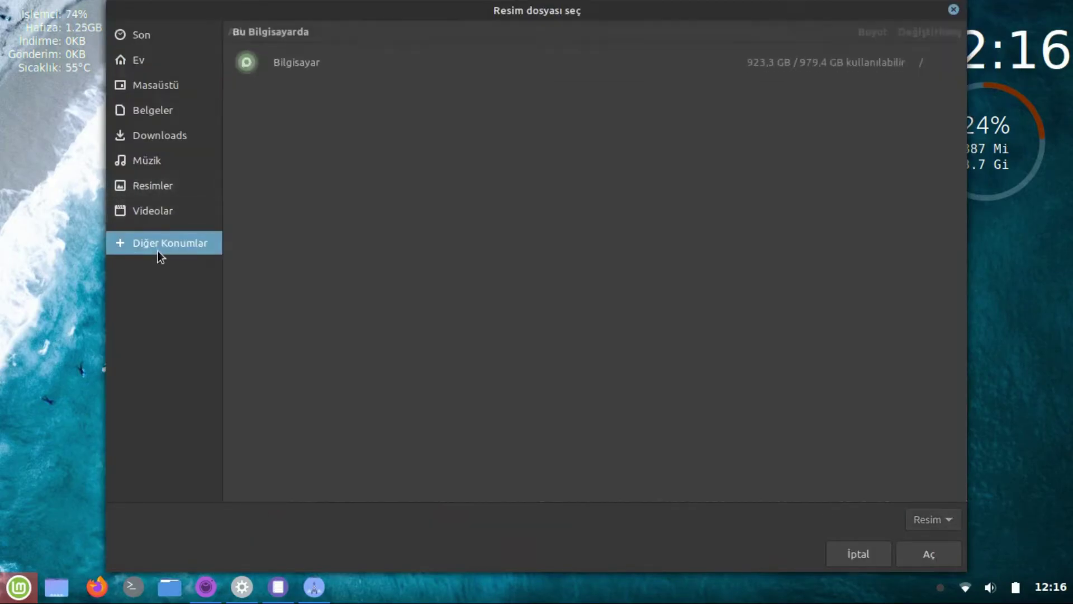
pyautogui.click(301, 56)
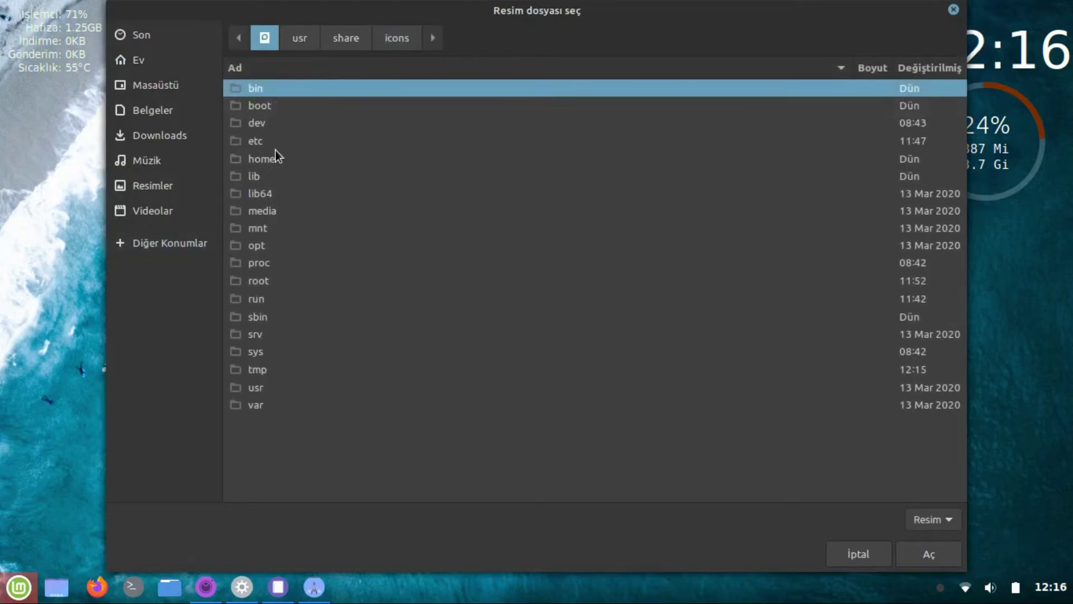
pyautogui.doubleClick(260, 390)
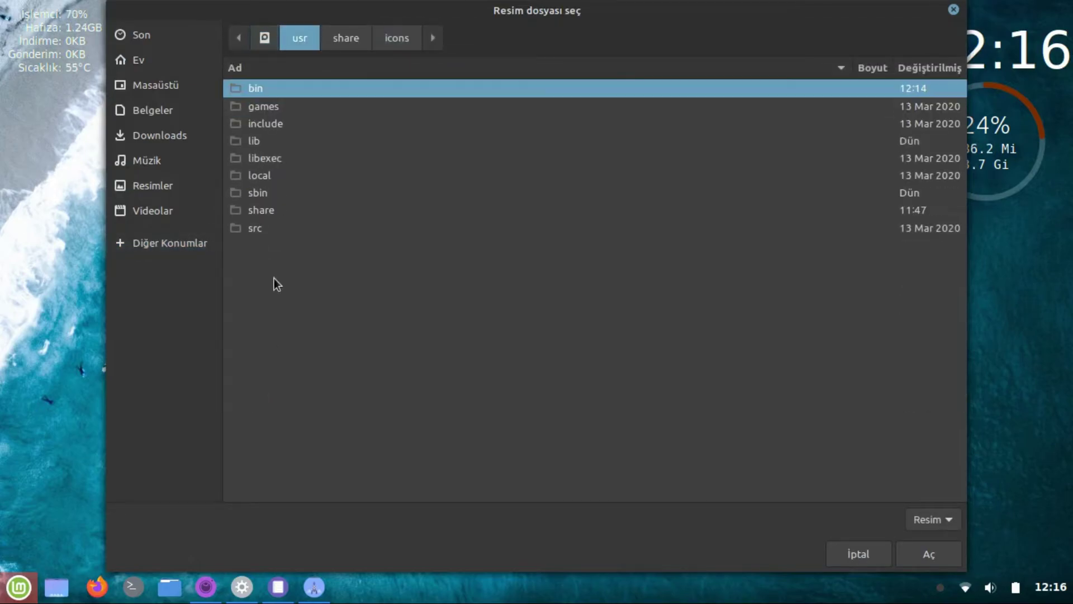
pyautogui.doubleClick(286, 85)
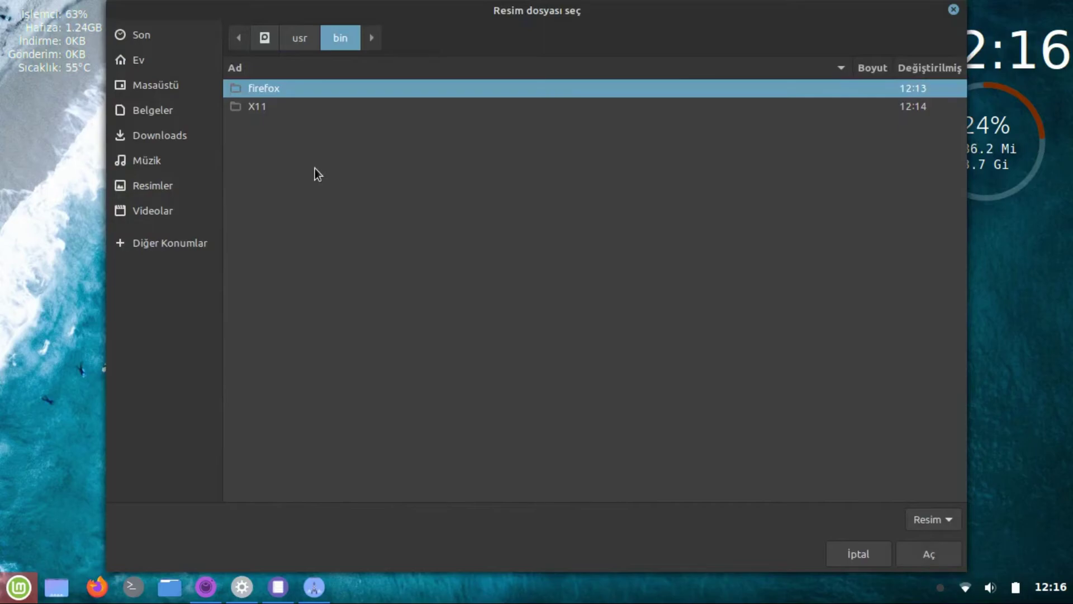
pyautogui.doubleClick(307, 89)
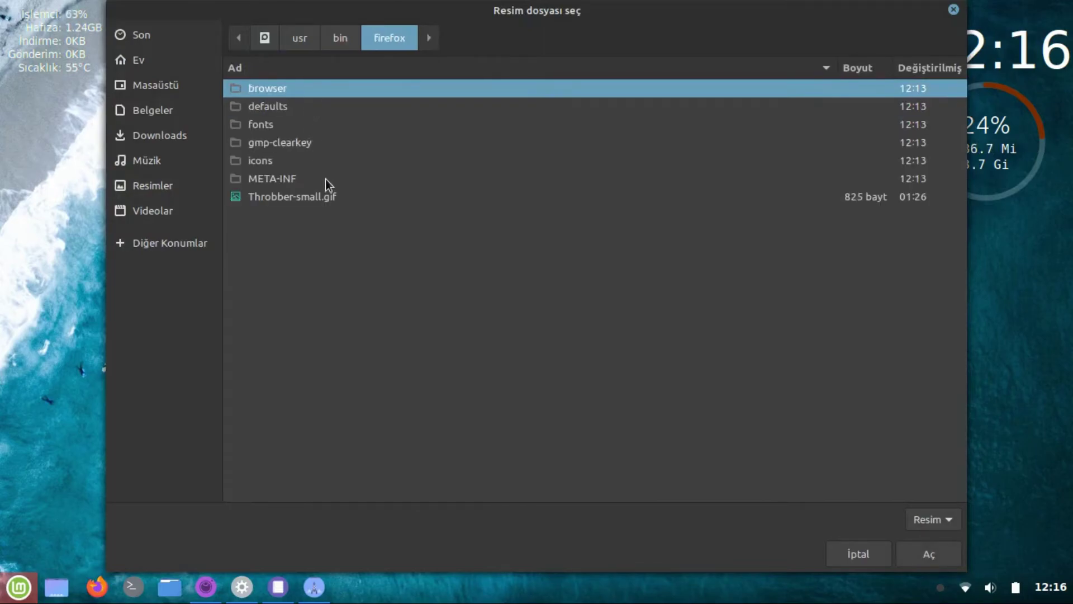
pyautogui.doubleClick(299, 89)
pyautogui.doubleClick(300, 87)
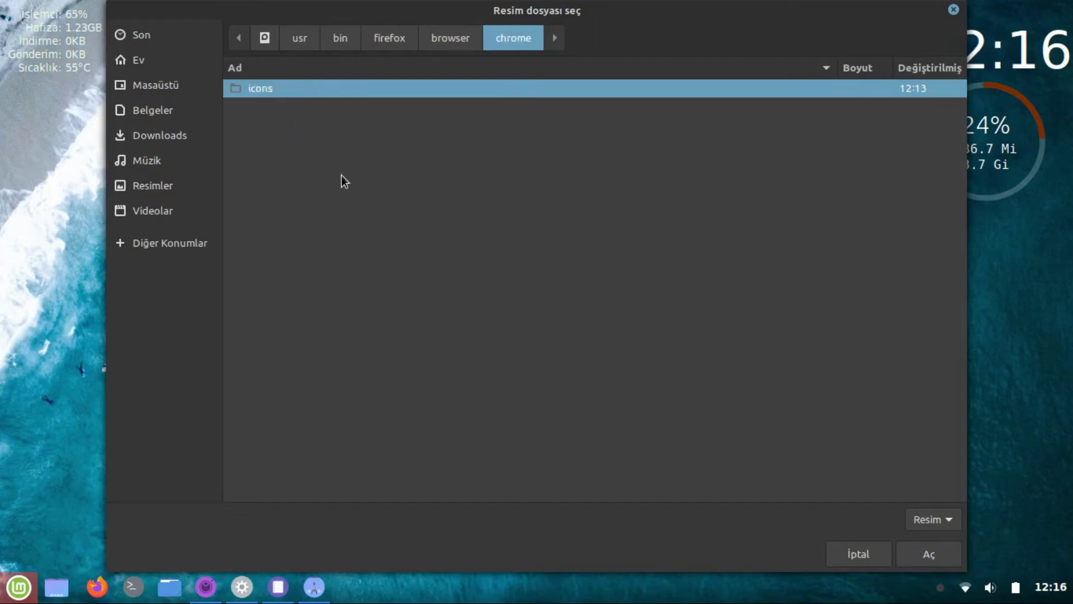
pyautogui.doubleClick(352, 88)
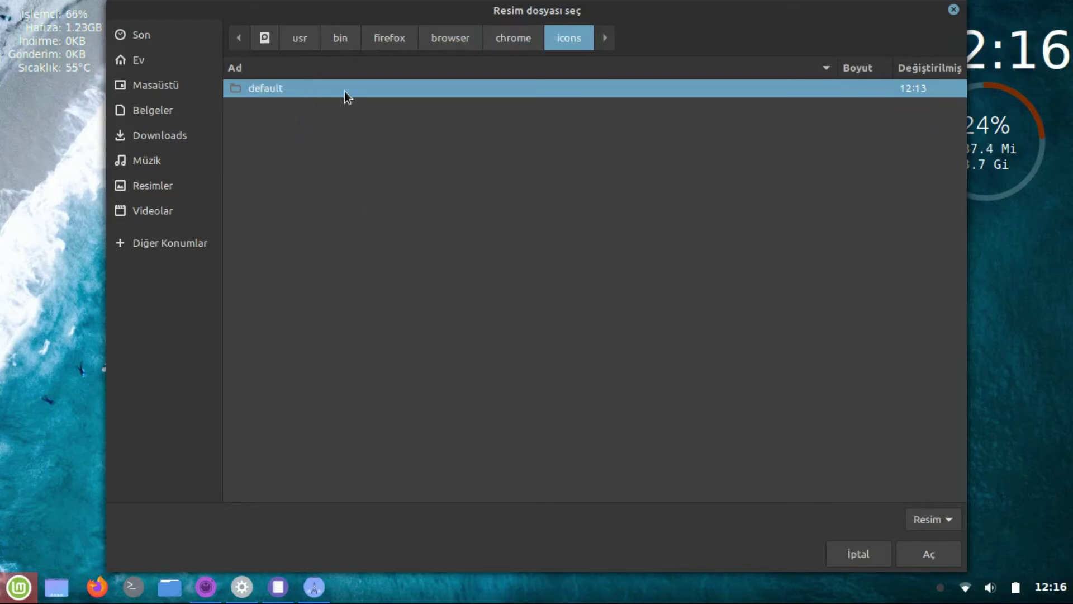
pyautogui.doubleClick(347, 90)
pyautogui.click(336, 160)
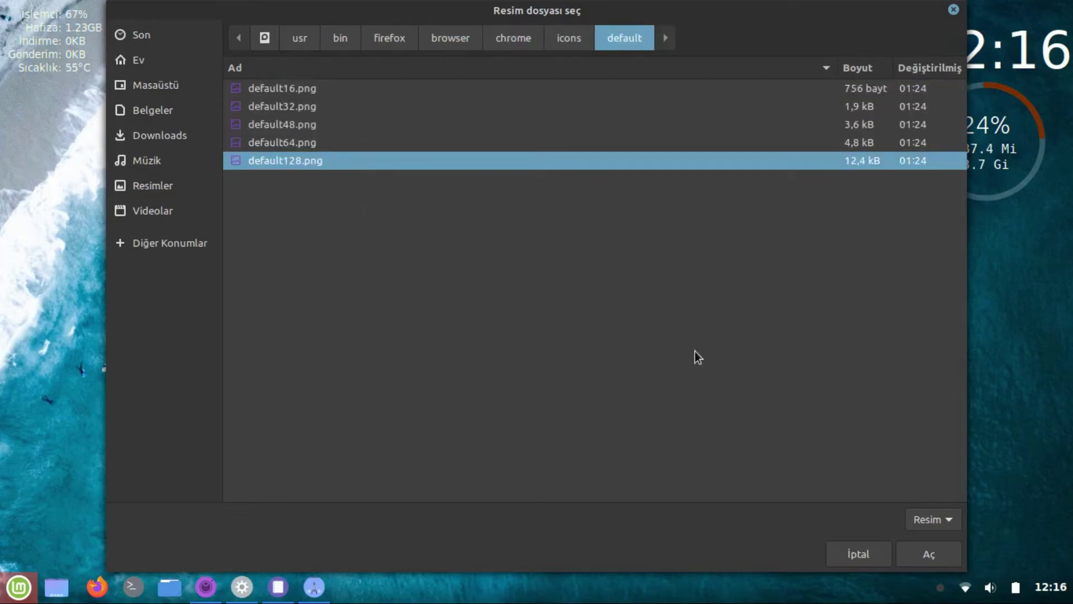
pyautogui.click(920, 551)
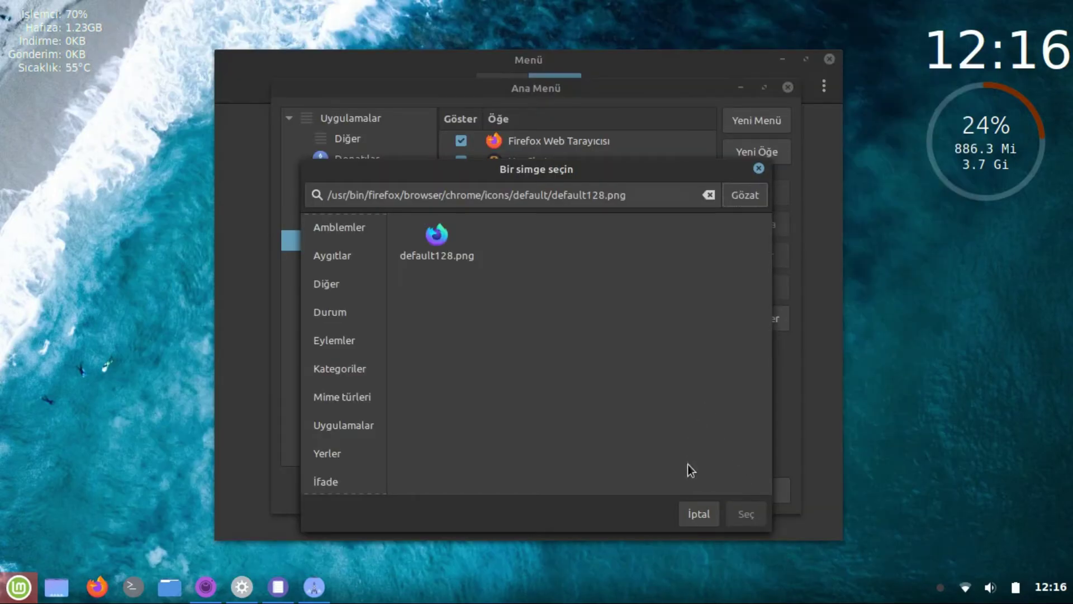
pyautogui.click(450, 256)
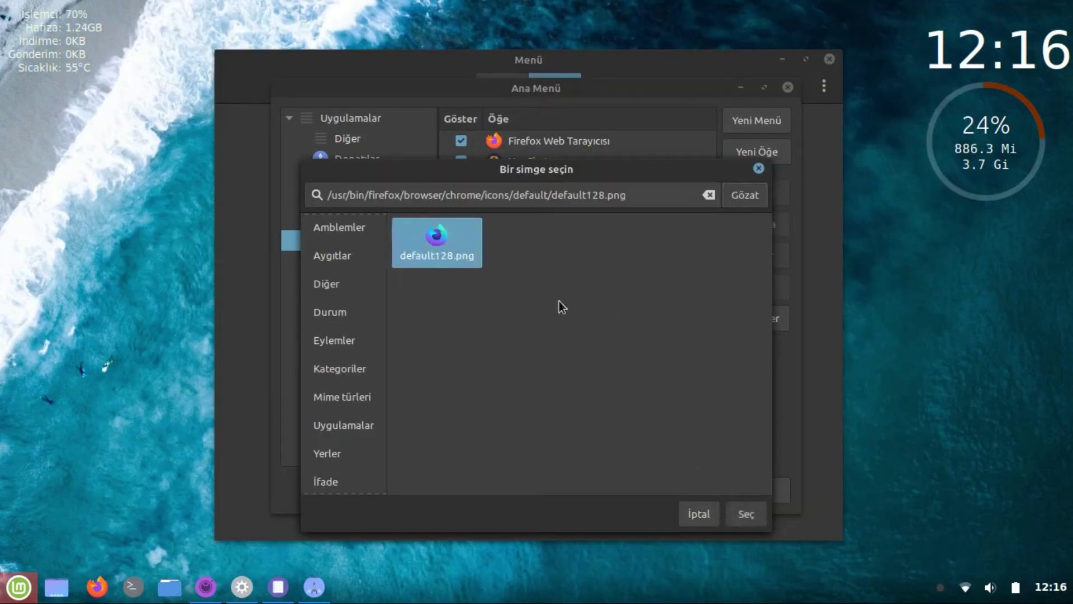
pyautogui.click(745, 514)
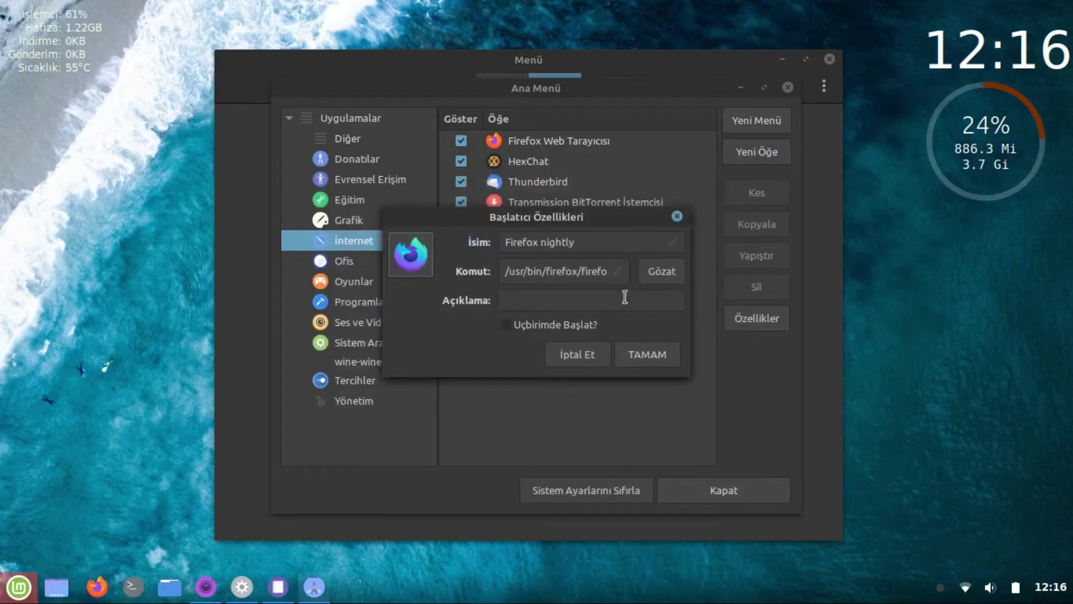
# Enter "Browse World Wibe Web" as the launcher's description and save the launcher
pyautogui.click(594, 302)
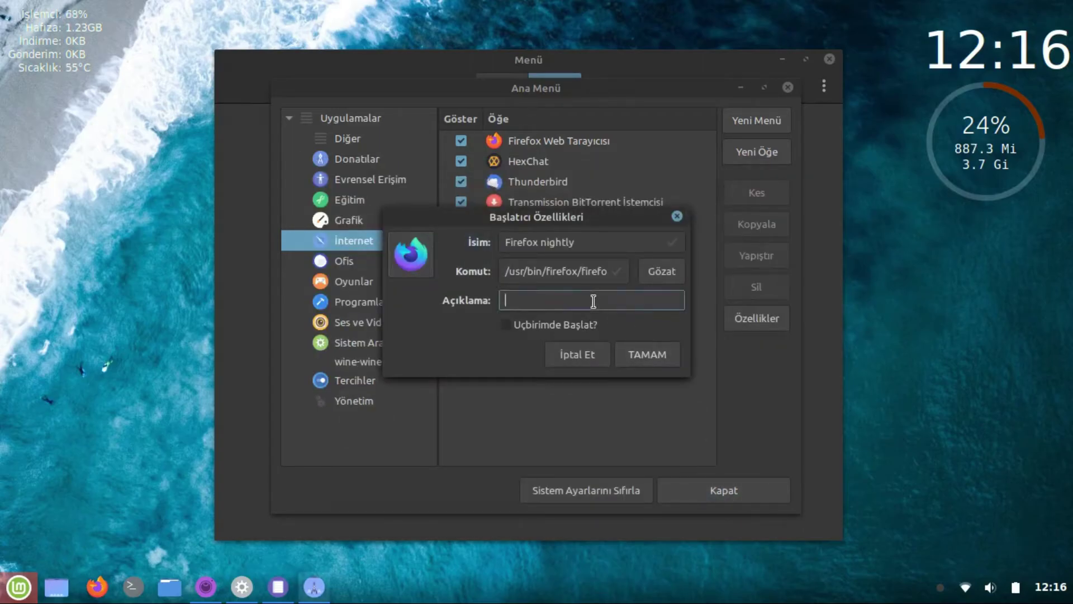
pyautogui.write('Browse World Wibe')
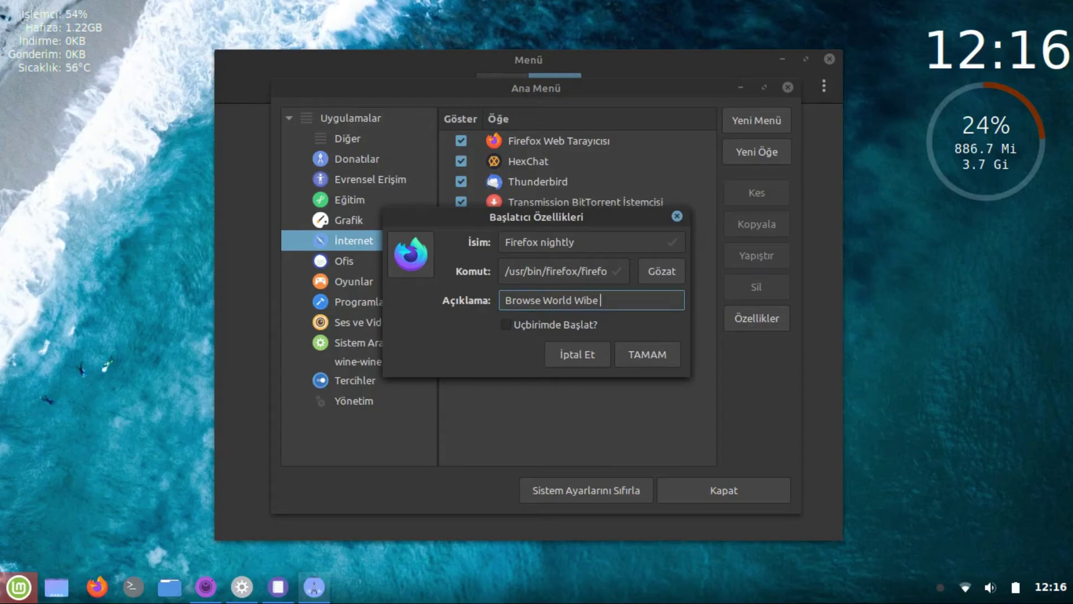
pyautogui.write(' Web')
pyautogui.click(650, 351)
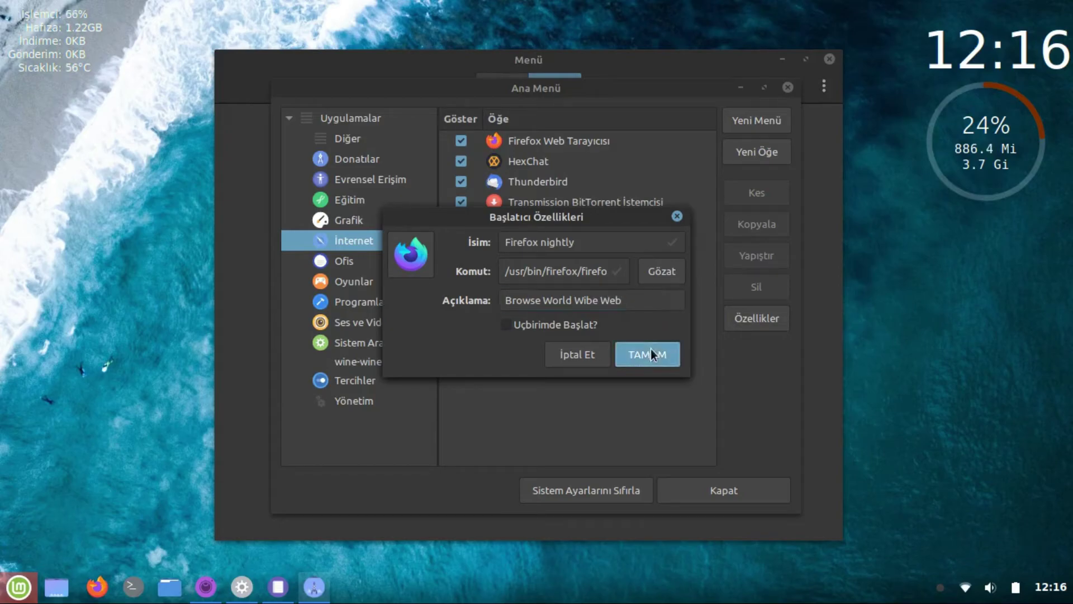
# Close the menu editor and the menu settings window to return to the desktop
pyautogui.click(723, 492)
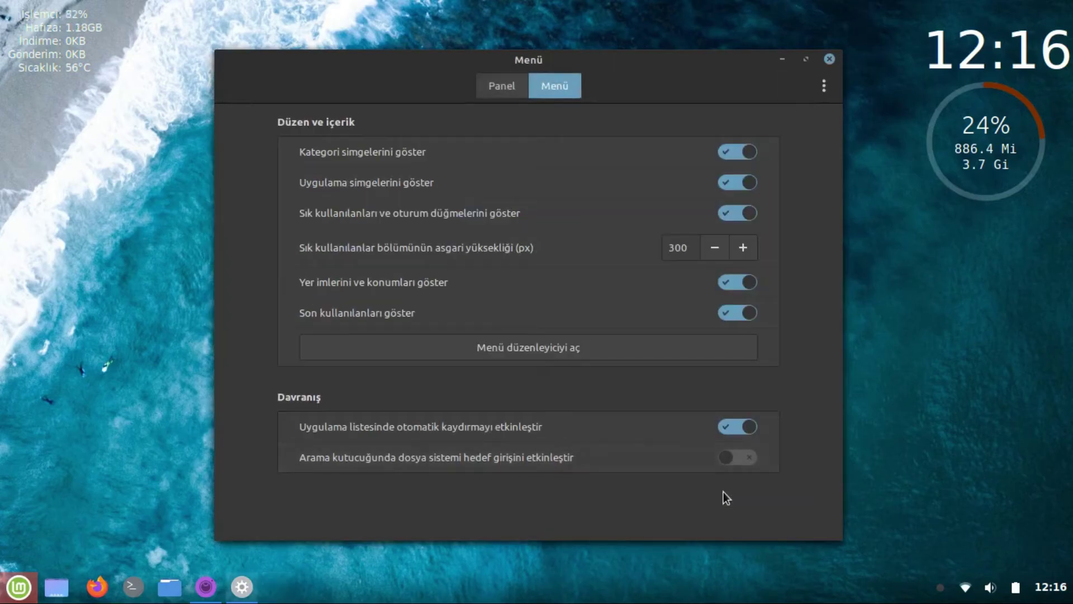
pyautogui.click(829, 59)
pyautogui.moveTo(676, 260); pyautogui.dragTo(597, 268)
# Launch Firefox nightly from the main menu's İnternet category and close its privacy notice tab
pyautogui.click(18, 587)
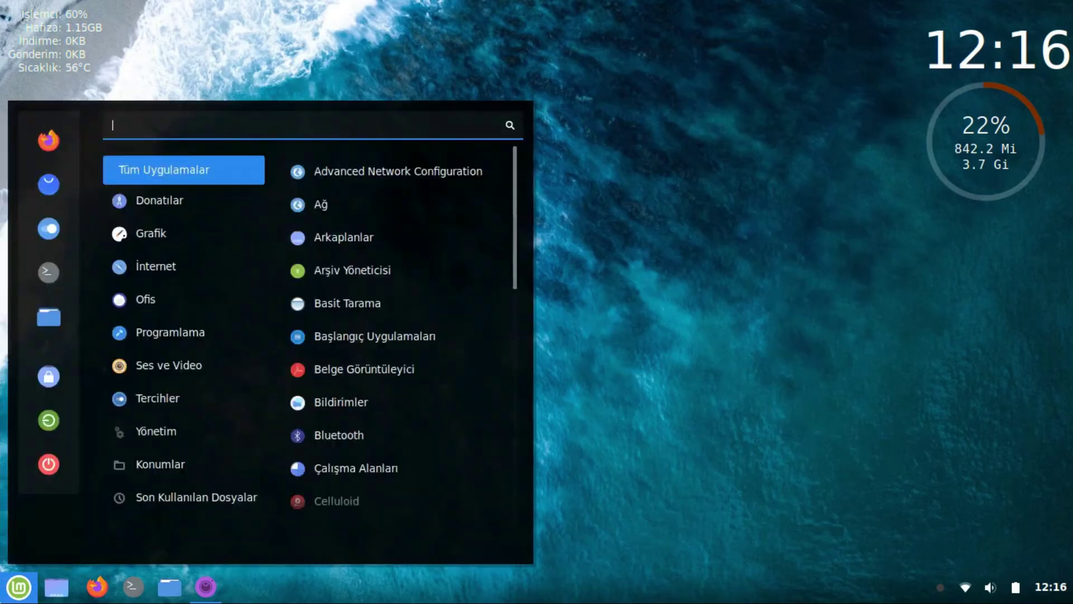
pyautogui.moveTo(162, 261)
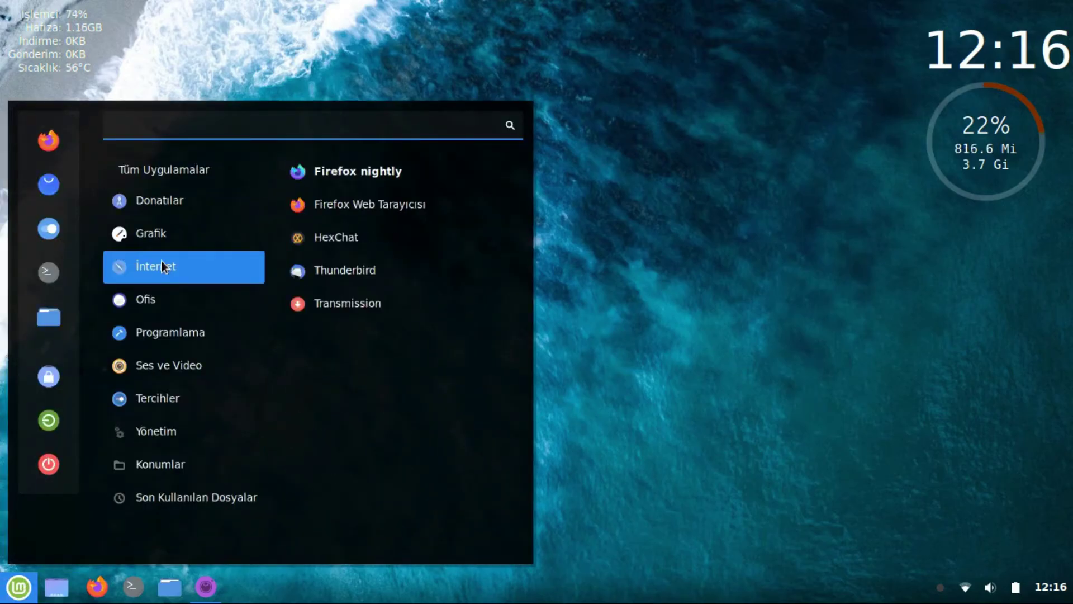
pyautogui.click(371, 168)
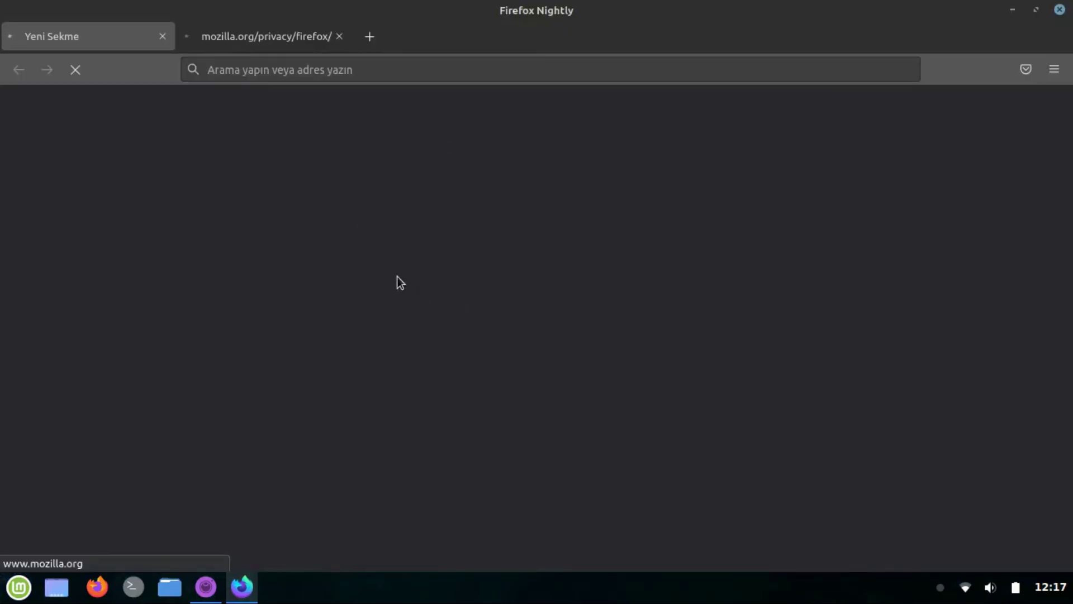
pyautogui.click(341, 38)
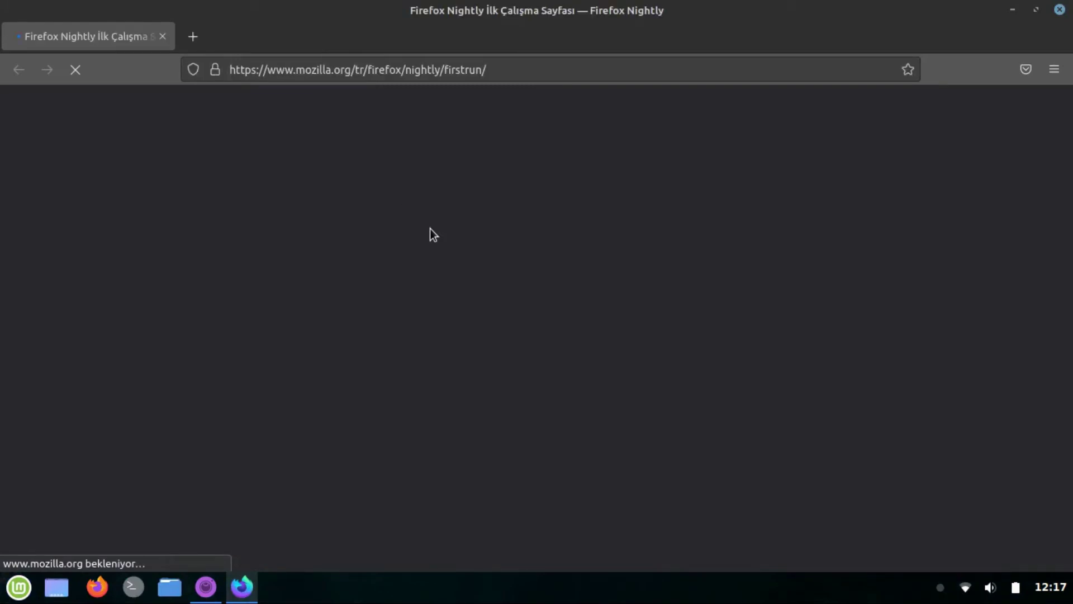
# Open a new tab and close the Firefox Nightly first-run page
pyautogui.scroll(-3, 525, 320)
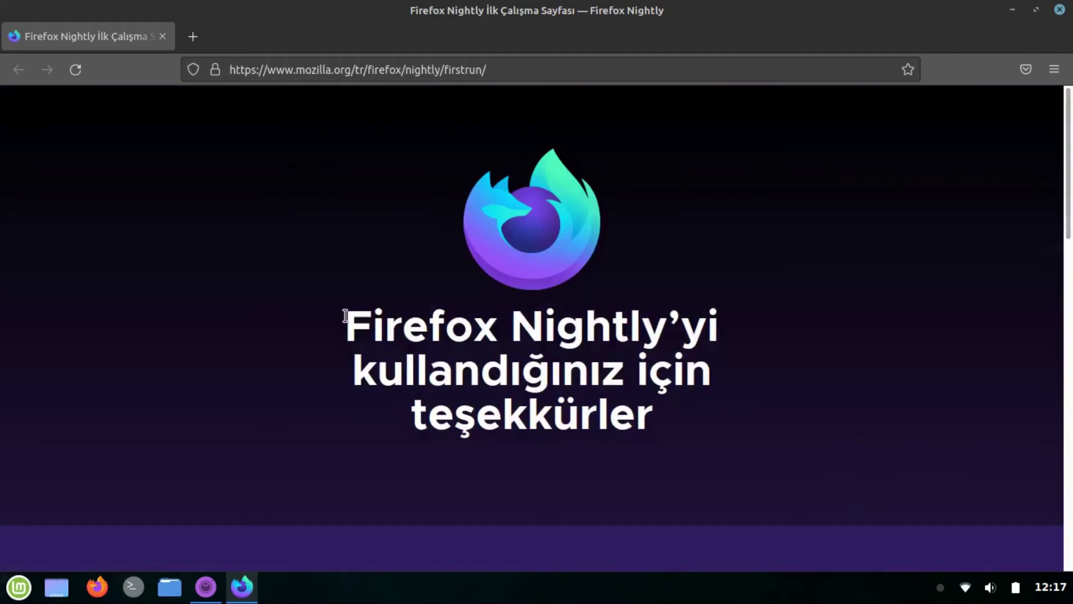
pyautogui.moveTo(345, 316); pyautogui.dragTo(706, 434)
pyautogui.click(458, 330)
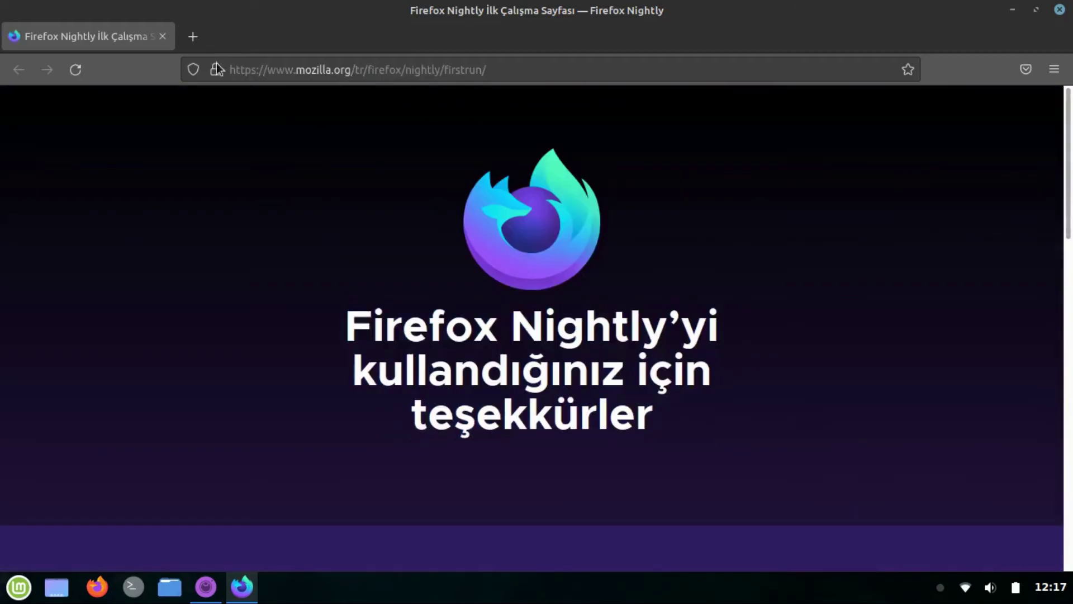
pyautogui.click(193, 37)
pyautogui.click(163, 36)
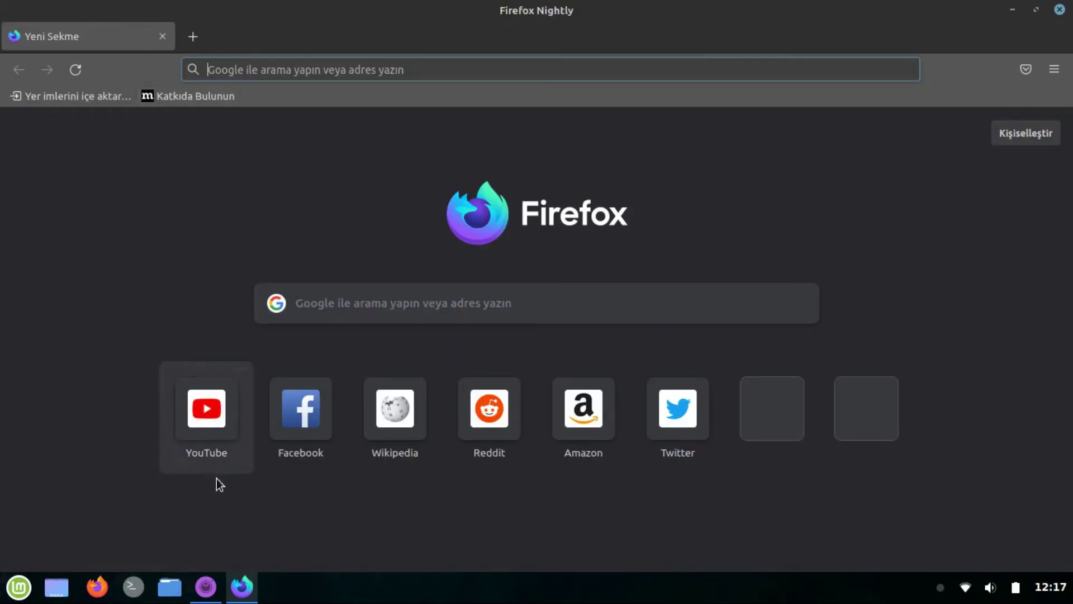
# Open YouTube from the new tab page's shortcuts and search it for "linux is not unix"
pyautogui.click(194, 437)
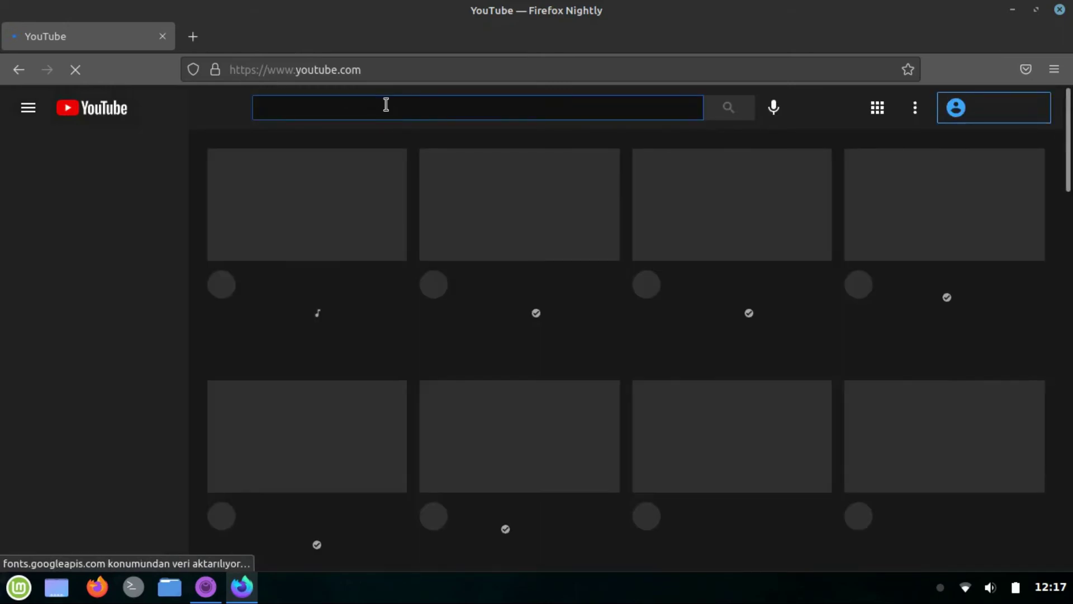
pyautogui.write('linux')
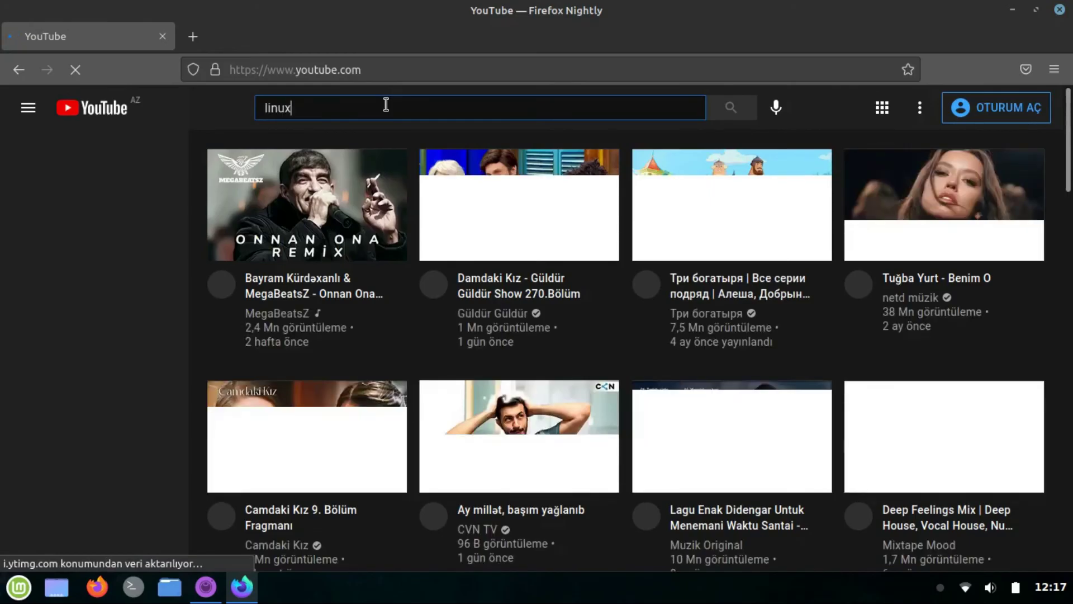
pyautogui.write(' is')
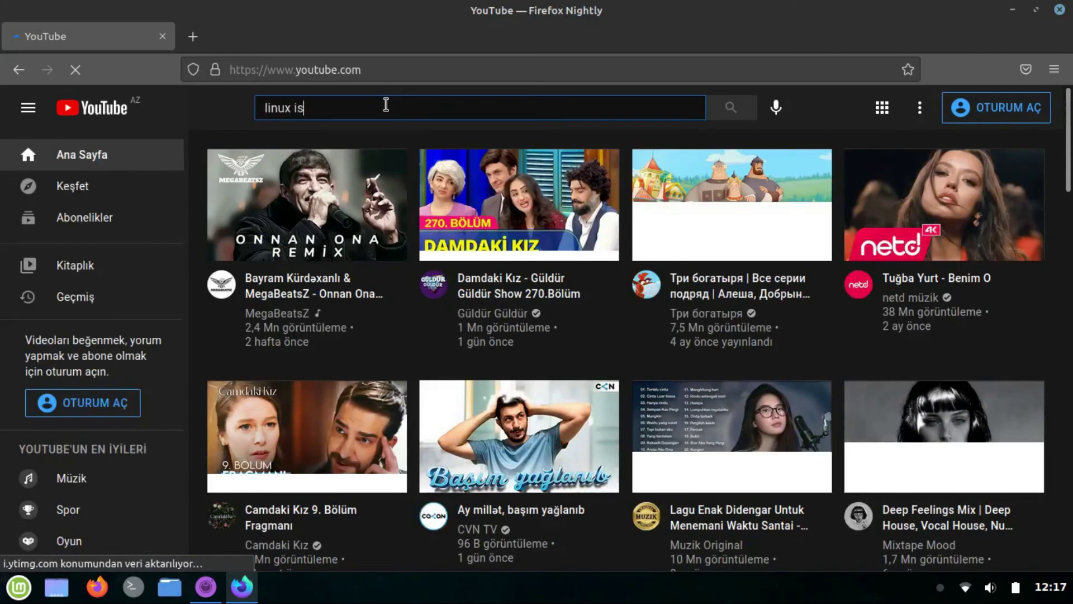
pyautogui.write(' n')
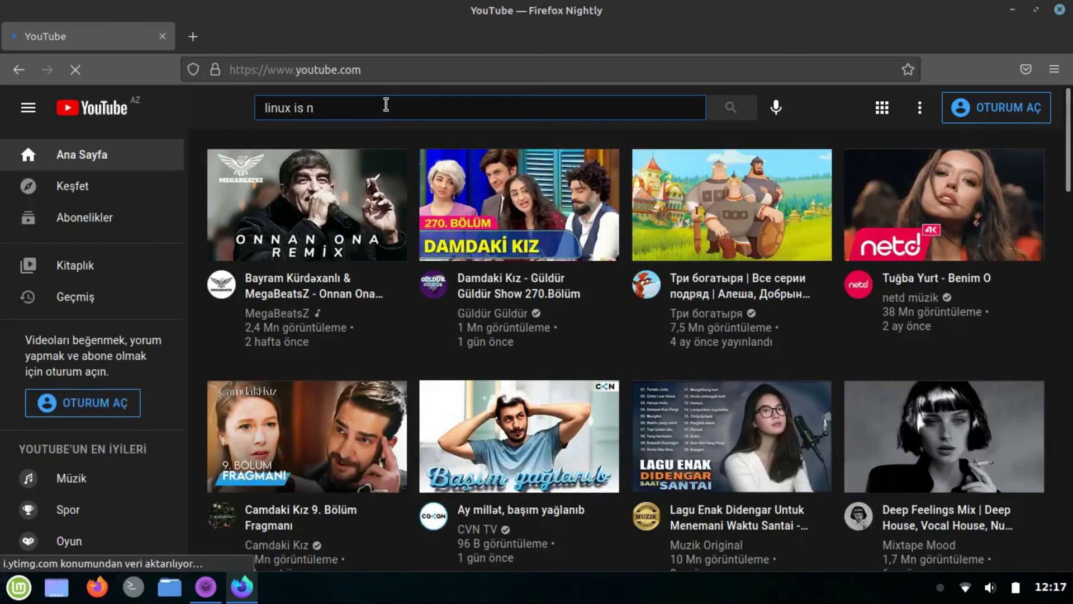
pyautogui.write('ot unix')
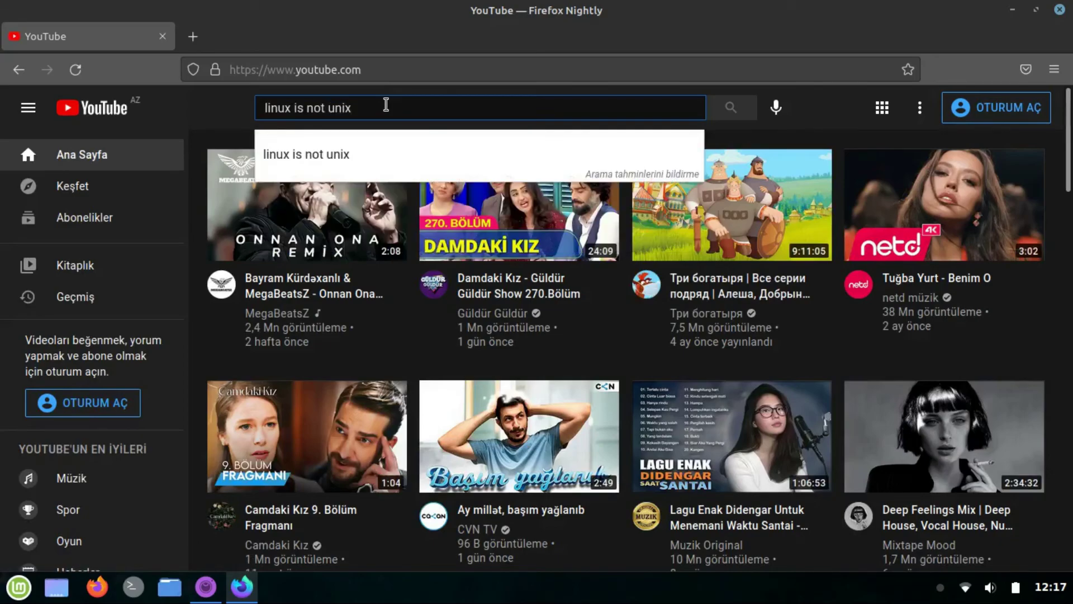
pyautogui.press('Return')
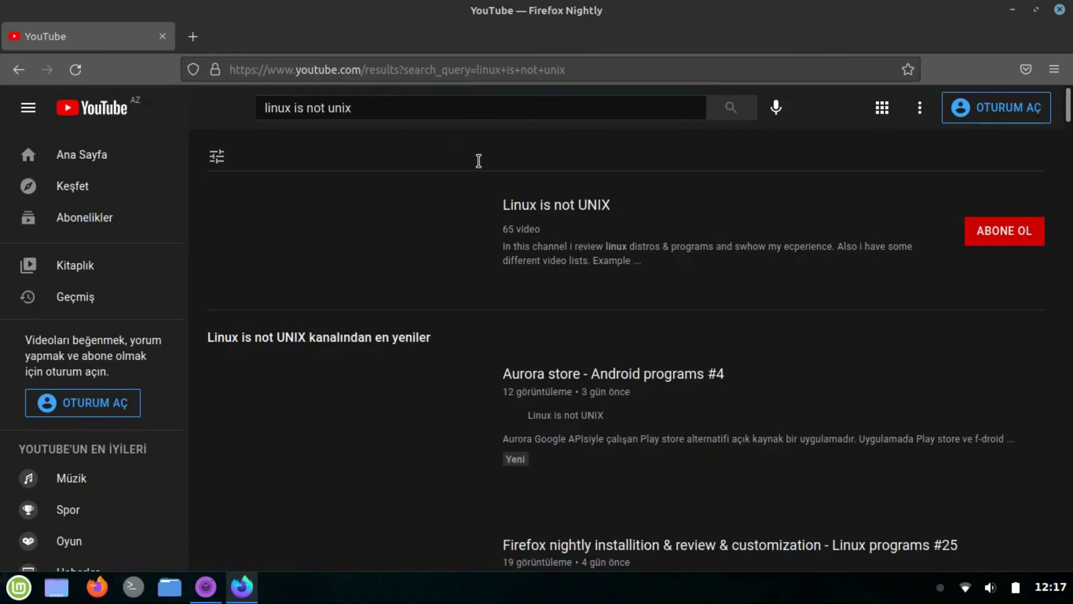
# Open the Linux is not UNIX channel's video list and select the Firefox nightly installition & review & customization video
pyautogui.click(581, 207)
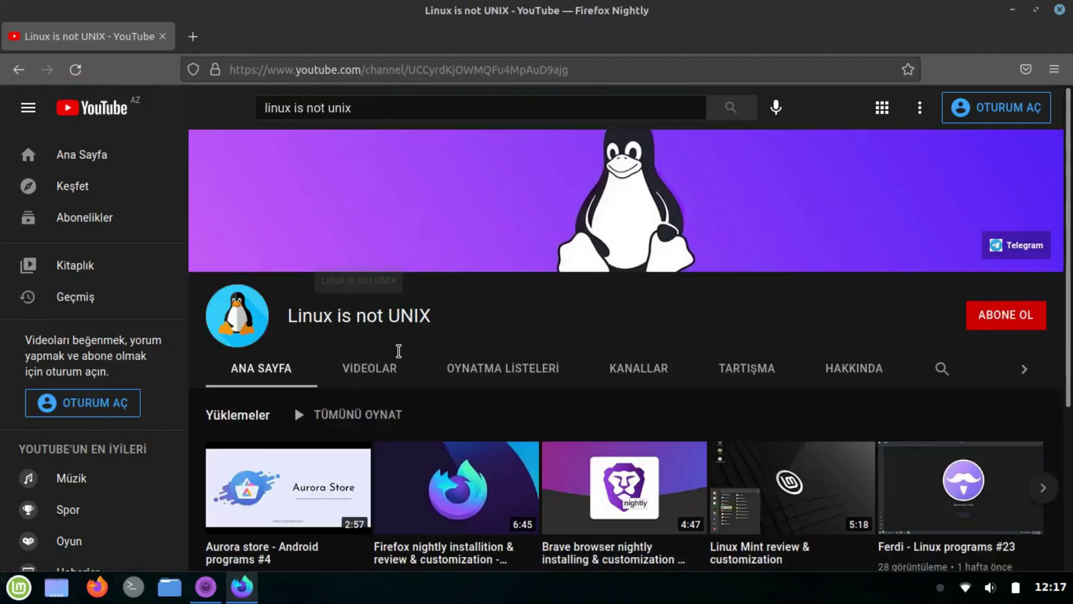
pyautogui.click(398, 365)
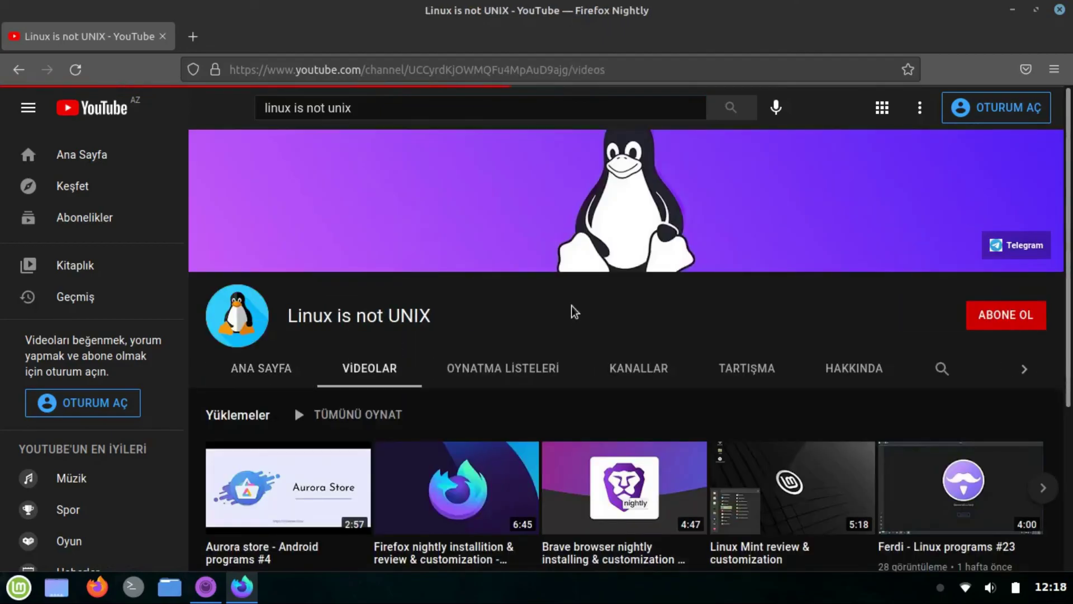
pyautogui.click(474, 473)
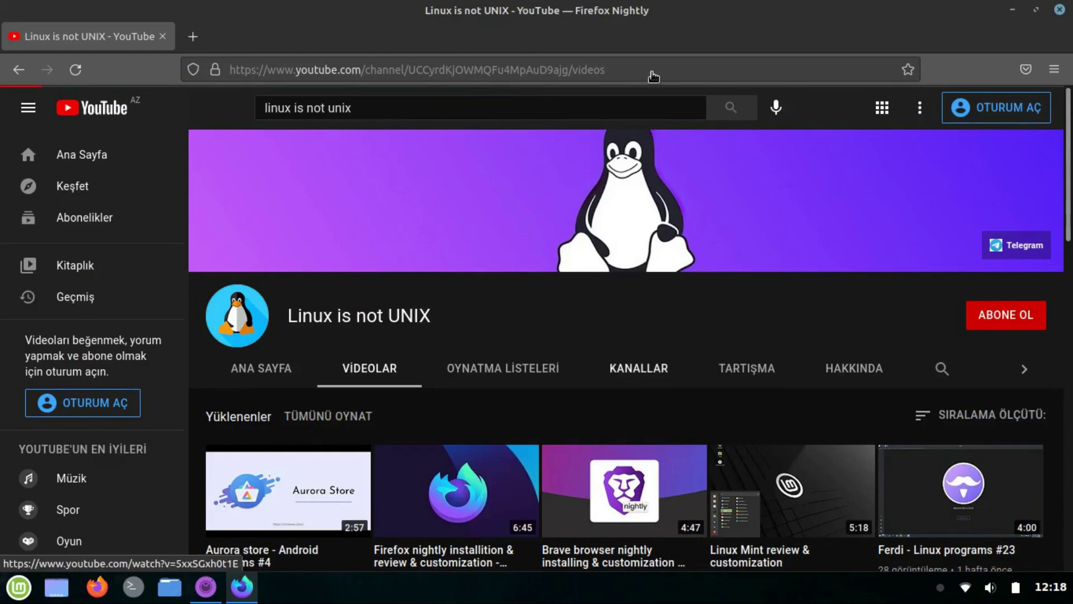